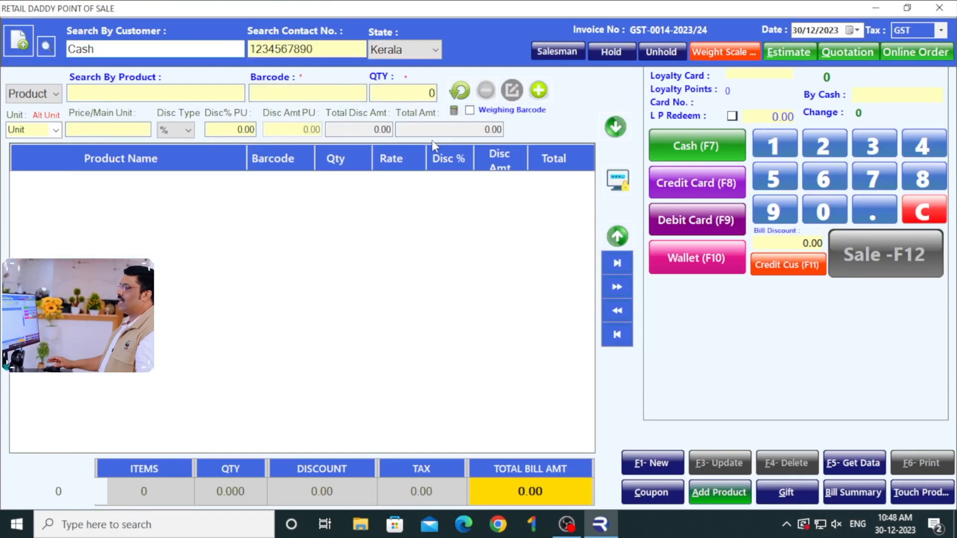
# - Close the current point of sale window, start a New Sale (POS), and show the APPLIANCES products
pyautogui.click(940, 8)
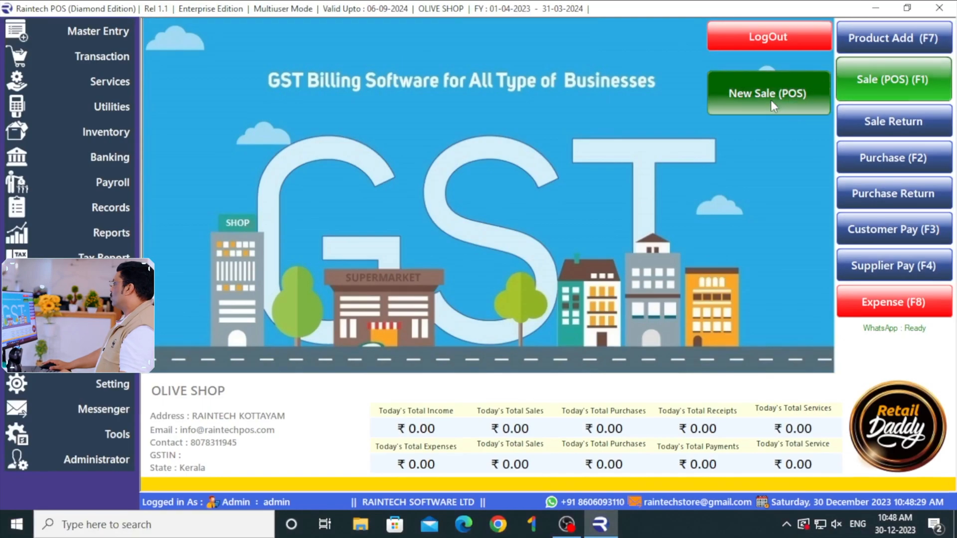
pyautogui.click(787, 122)
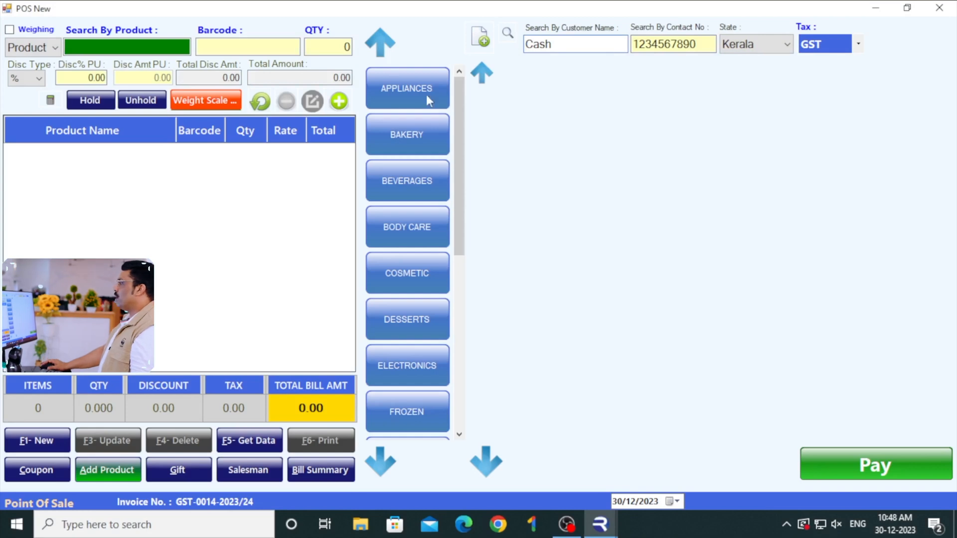
pyautogui.click(427, 98)
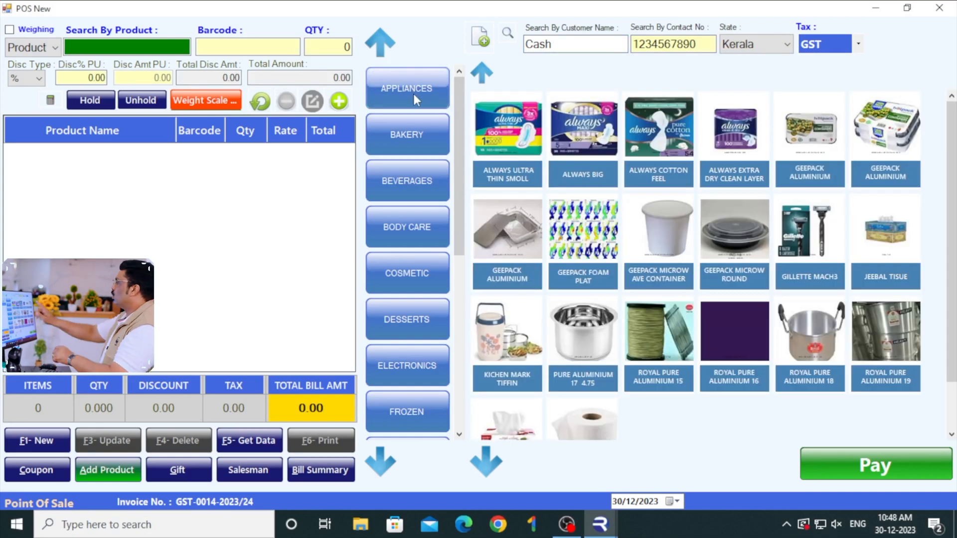
# - Add ALWAYS ULTRA THIN SMOLL, ALWAYS COTTON FEEL, GEEPACK FOAM PLAT and GEEPACK MICROWAVE CONTAINER to the bill
pyautogui.click(508, 129)
pyautogui.click(653, 132)
pyautogui.click(596, 232)
pyautogui.click(646, 236)
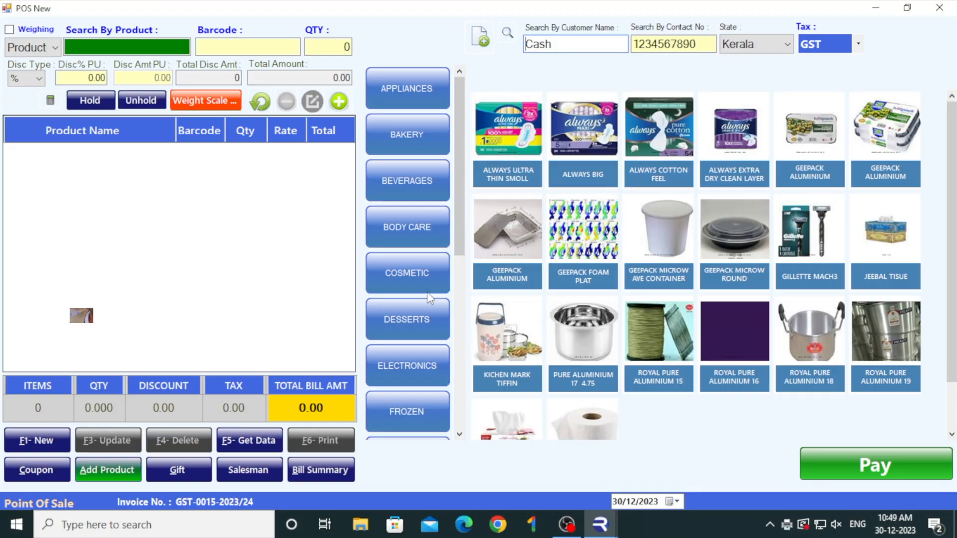
# - Browse the product pictures in the BODY CARE, COSMETIC and DESSERTS categories
pyautogui.click(408, 228)
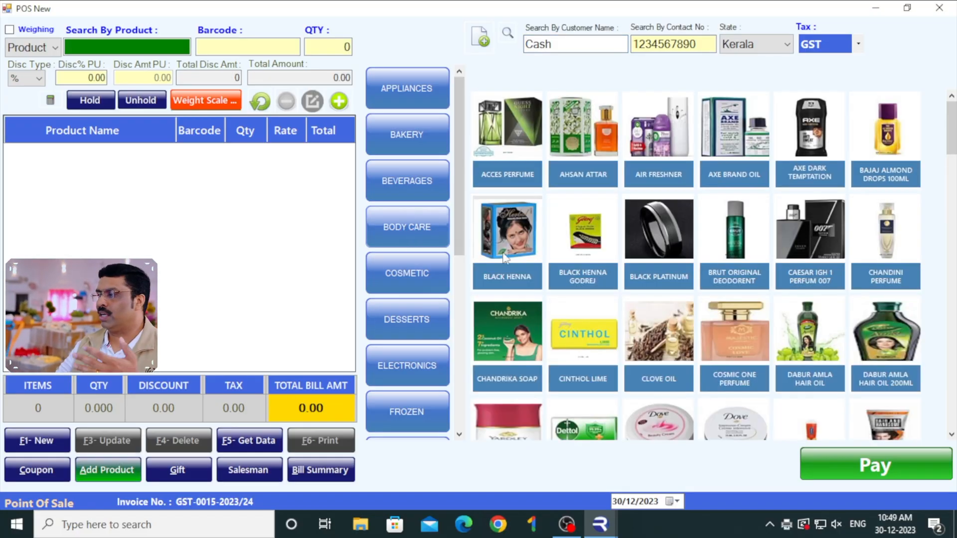
pyautogui.scroll(-5, 629, 215)
pyautogui.click(433, 267)
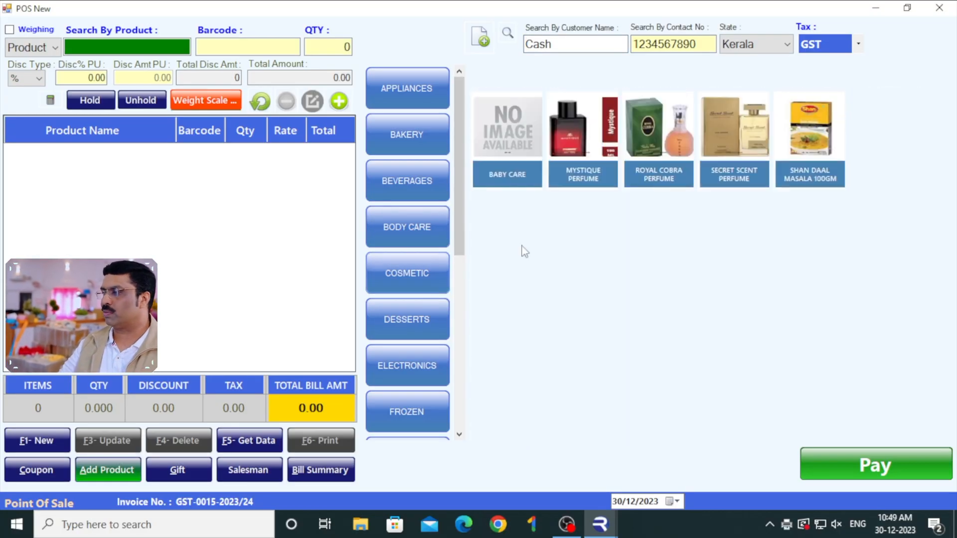
pyautogui.click(438, 310)
pyautogui.scroll(-5, 695, 265)
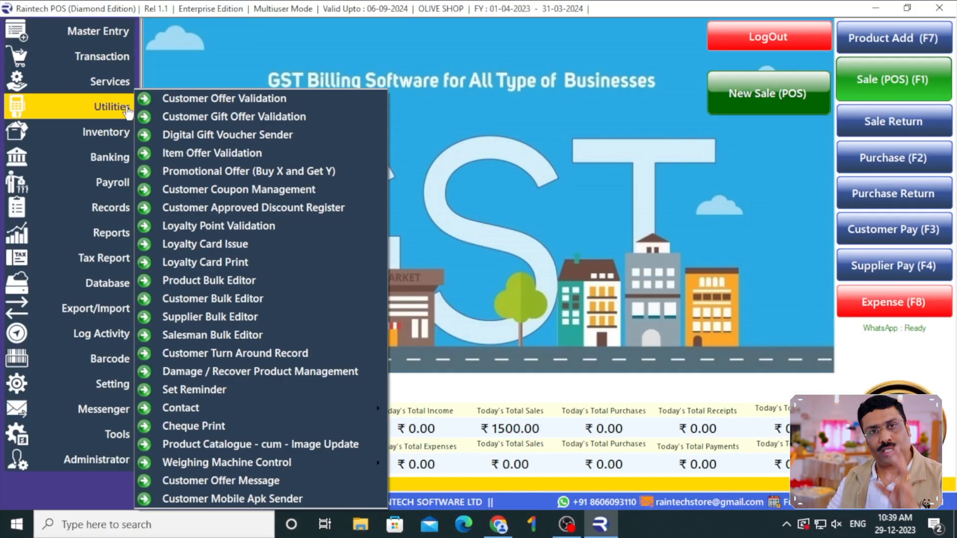
# - In Product Catalogue - cum - Image Update, list and mark all products, run Bulk Image Update, and review the photos
pyautogui.click(257, 444)
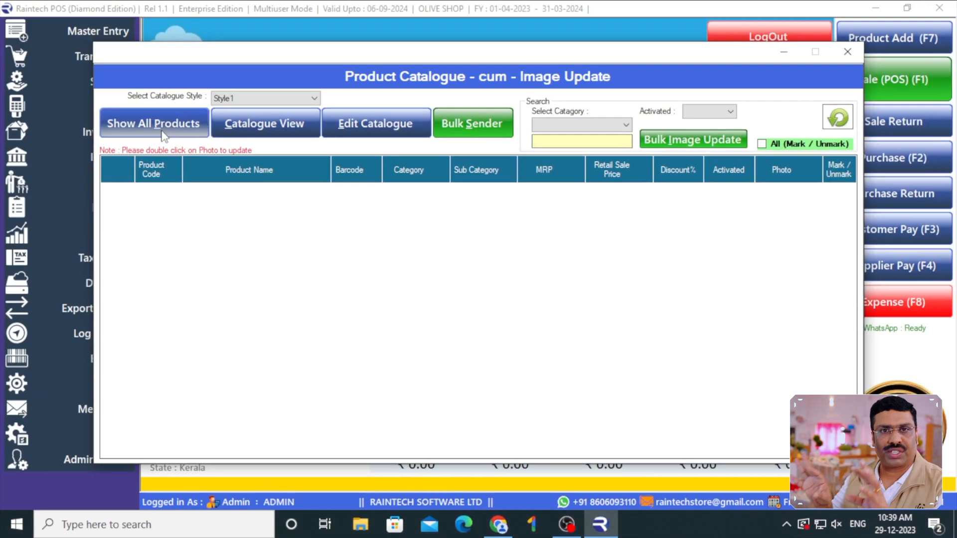
pyautogui.click(314, 208)
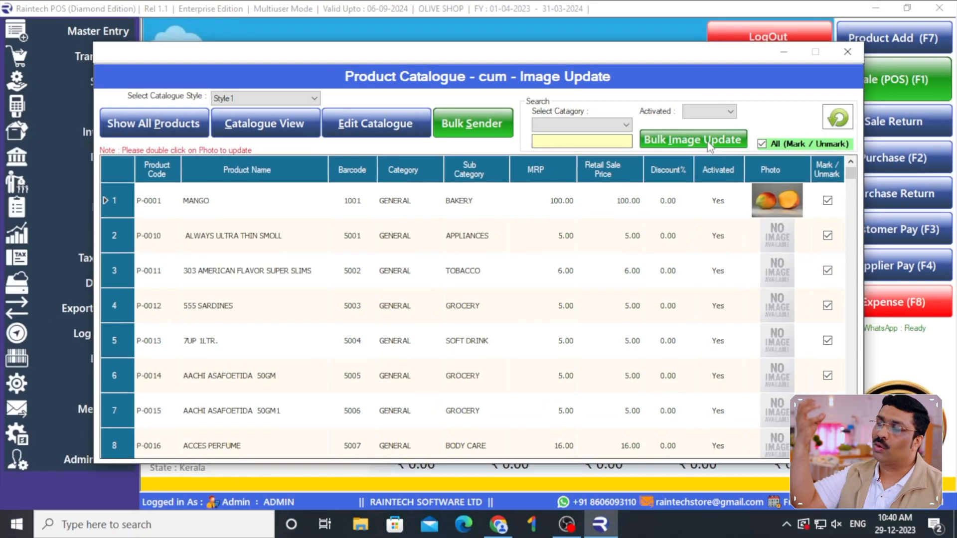
pyautogui.click(698, 155)
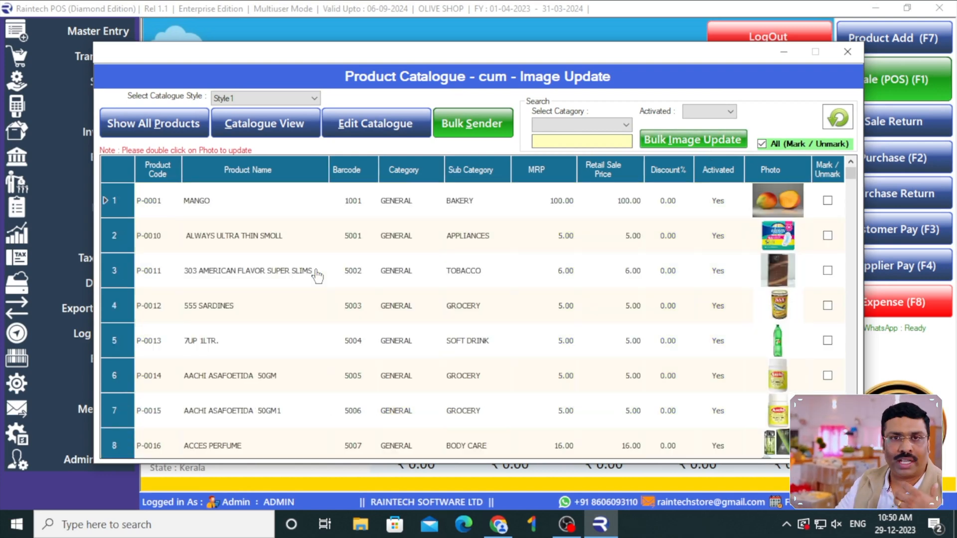
pyautogui.scroll(-14, 548, 313)
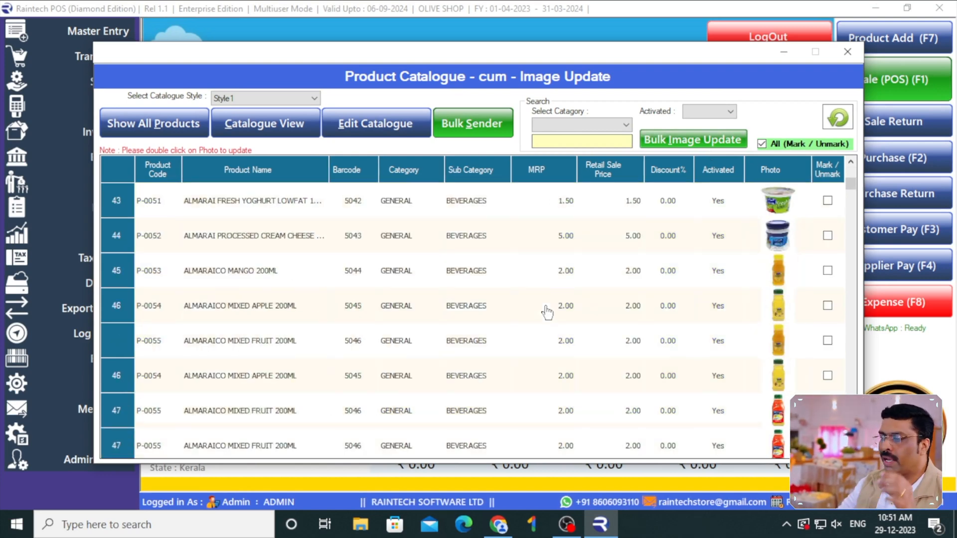
pyautogui.scroll(-5, 548, 312)
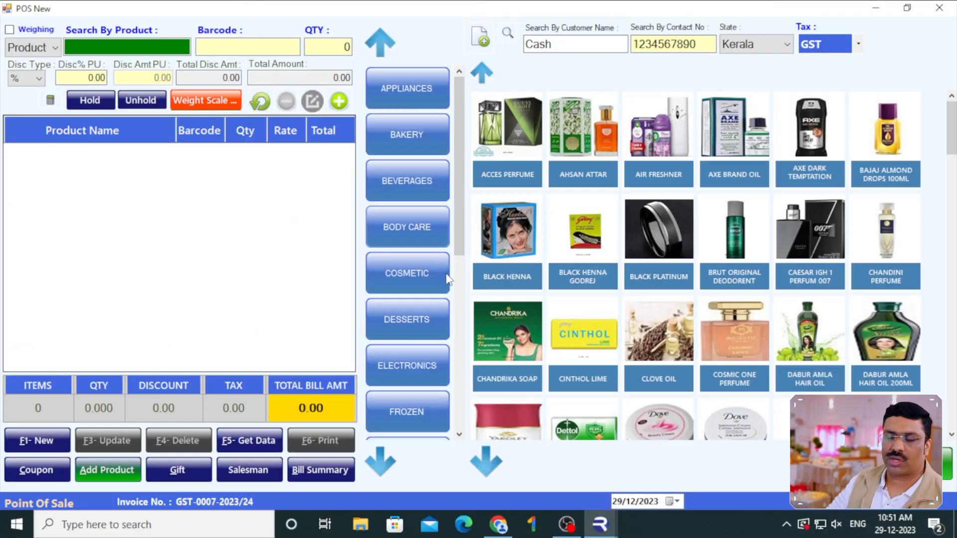
# - Look through the product images of the BODY CARE category on the new sale screen
pyautogui.scroll(-5, 643, 254)
pyautogui.scroll(-15, 642, 249)
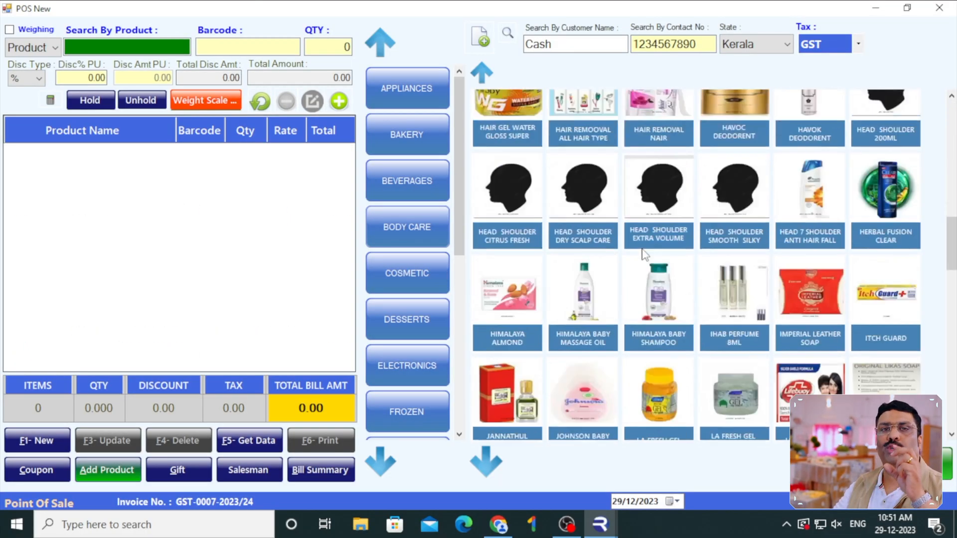
pyautogui.scroll(-5, 420, 350)
pyautogui.scroll(5, 424, 346)
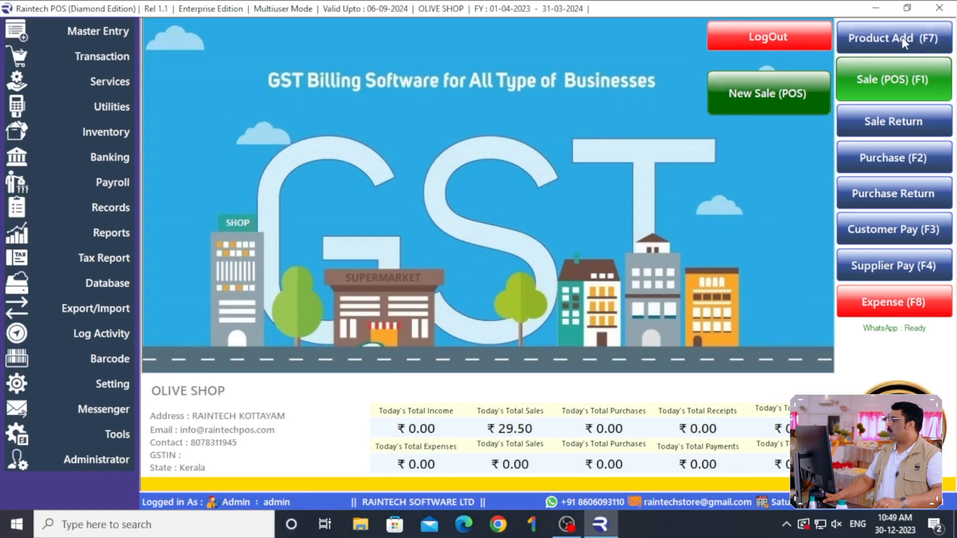
# - Create a product entry named KIDS COMBO SET with category GENERAL, sub category BODY CARE and part/group ABC1223
pyautogui.click(846, 73)
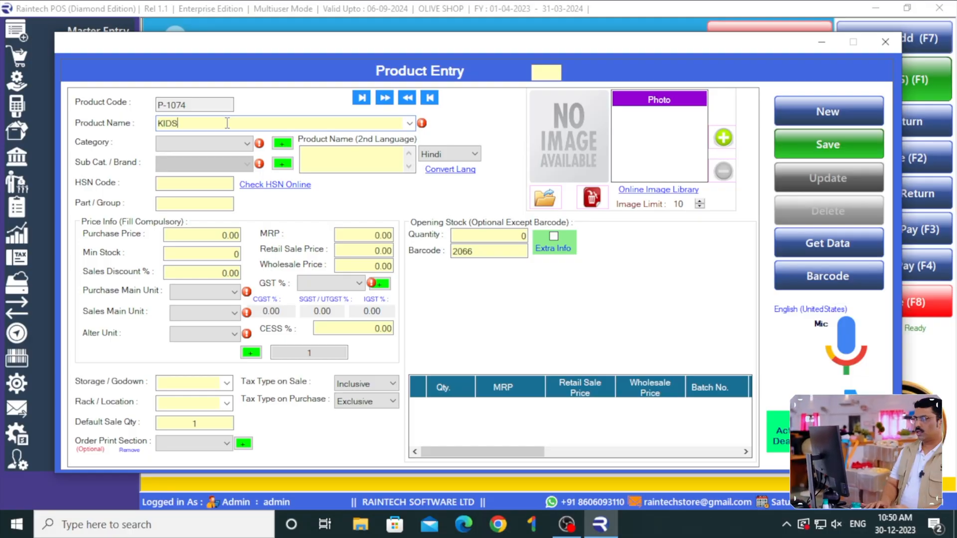
pyautogui.write('T')
pyautogui.press('Return')
pyautogui.press('Return')
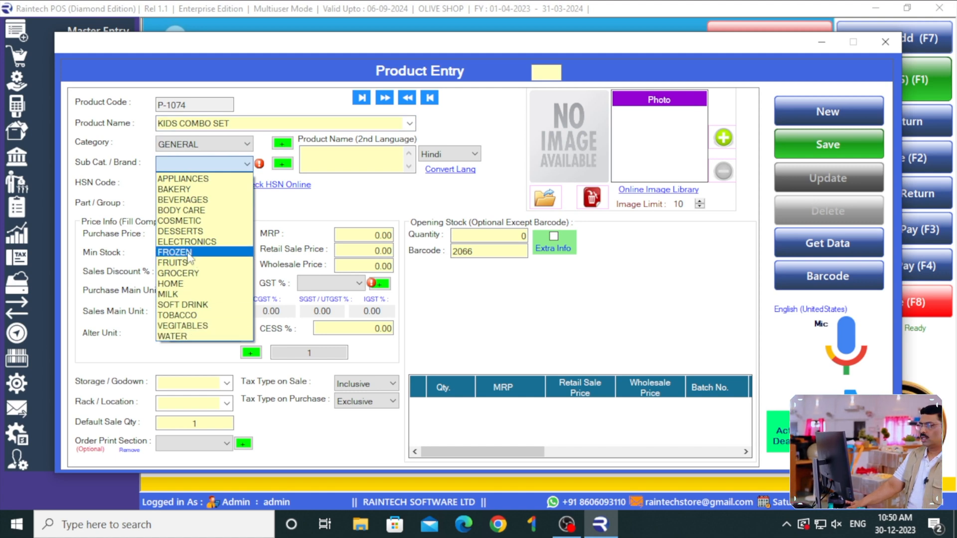
pyautogui.click(189, 210)
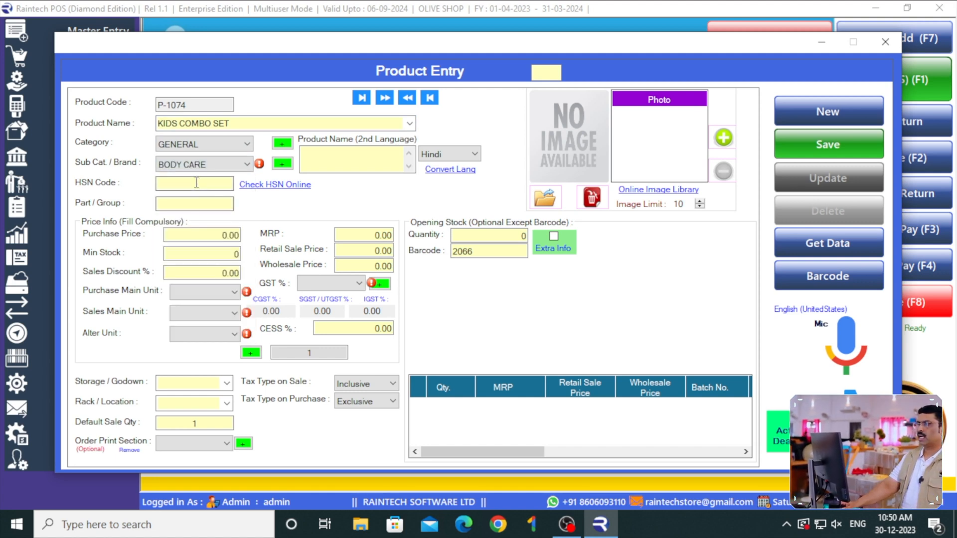
pyautogui.click(182, 203)
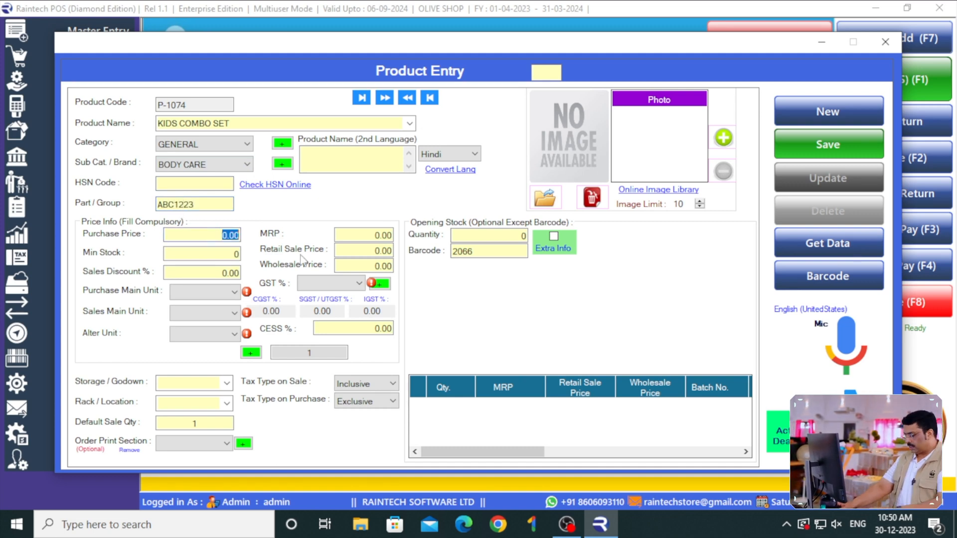
# - Set the product's purchase price to 100, MRP to 1200, retail sale price to 1100 and wholesale price to 1000
pyautogui.click(387, 237)
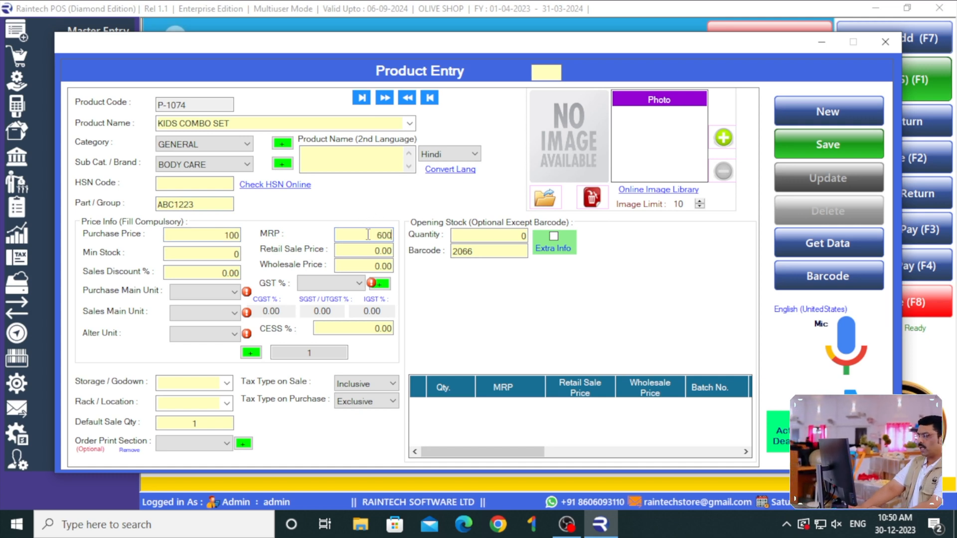
pyautogui.click(363, 233)
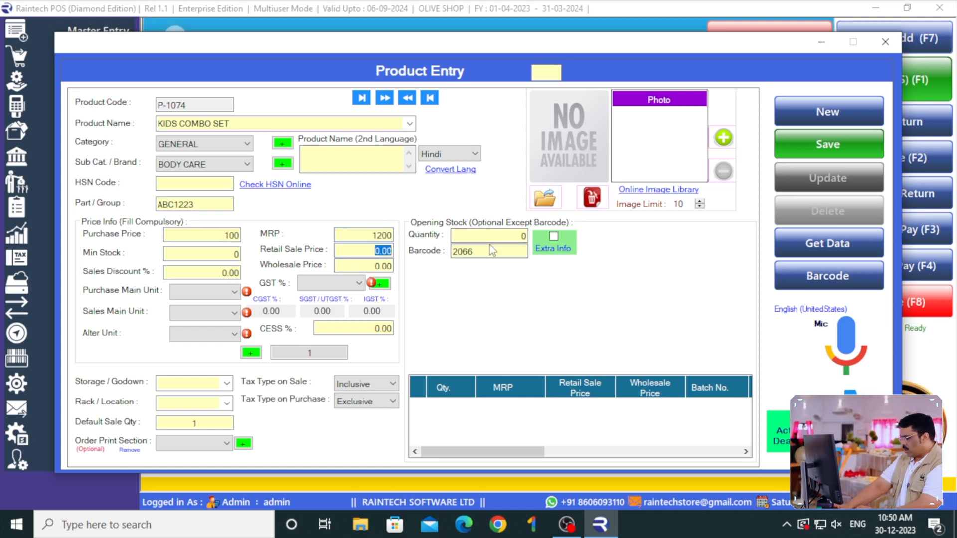
pyautogui.click(368, 266)
pyautogui.write('1000')
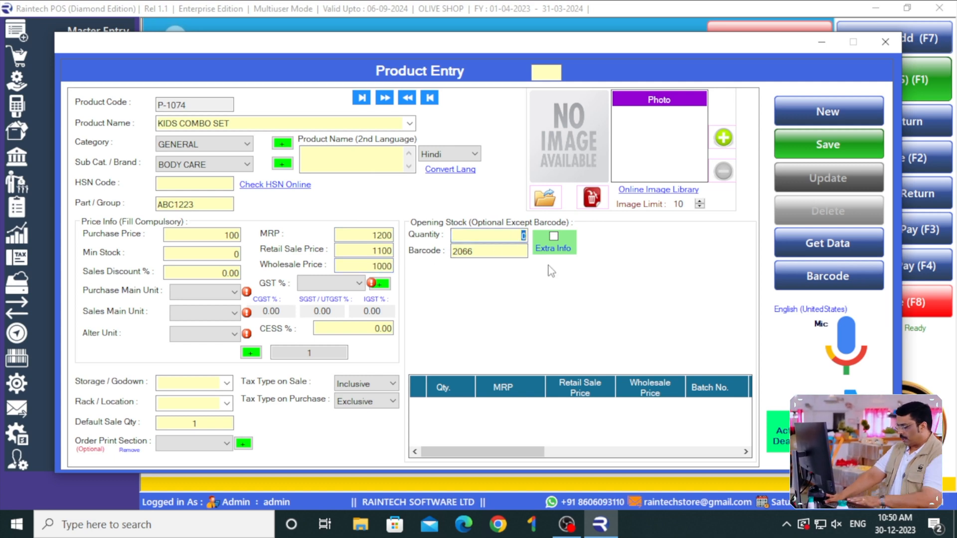
# - Set the opening stock quantity to 10, GST to 18% and the product's units to PCS
pyautogui.click(359, 283)
pyautogui.click(319, 303)
pyautogui.click(220, 293)
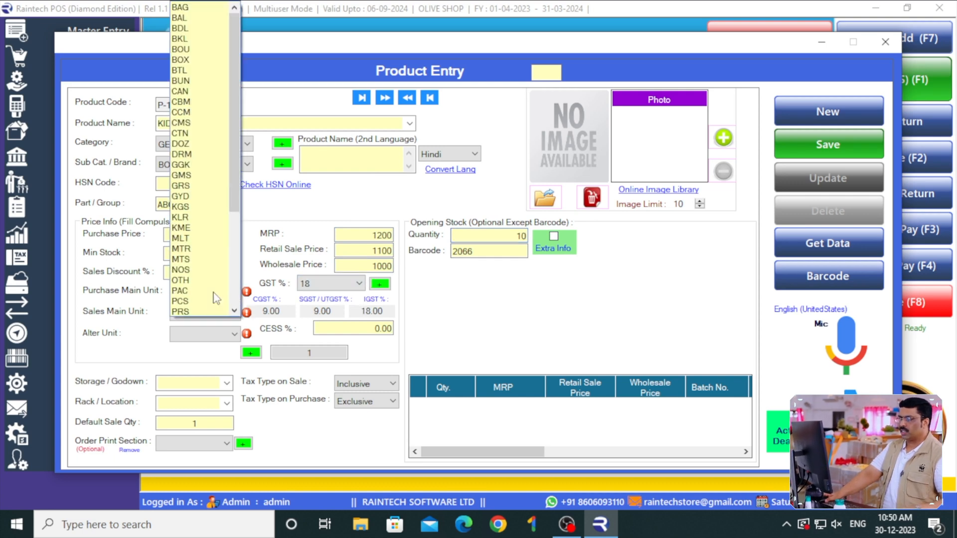
pyautogui.click(205, 301)
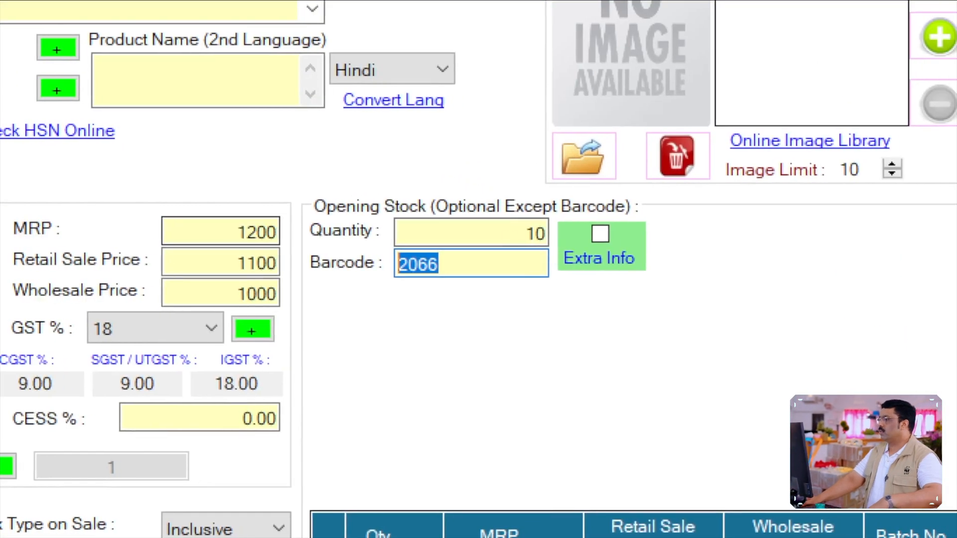
# - Enable Extra Info for the opening stock and enter size LARGE, colour PINK and batch number BBC122
pyautogui.click(601, 233)
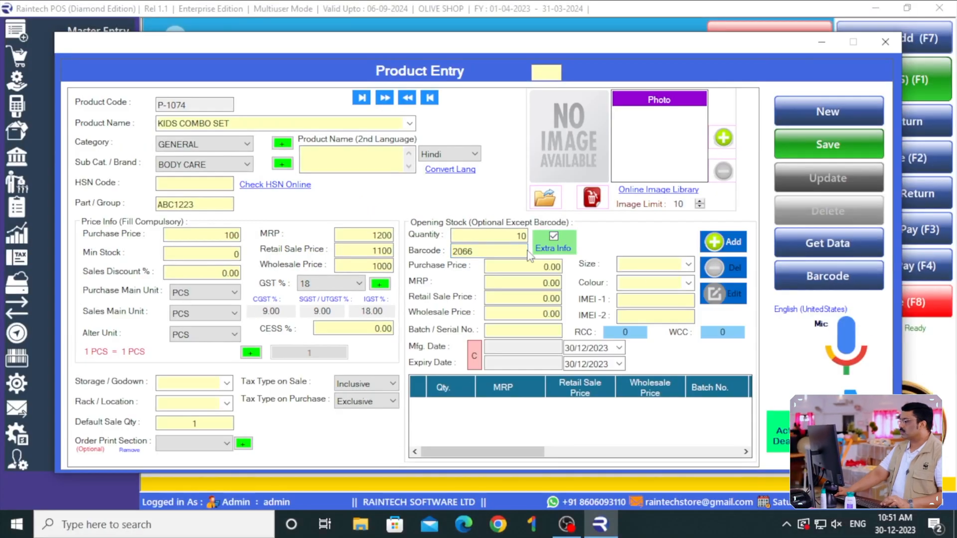
pyautogui.click(635, 263)
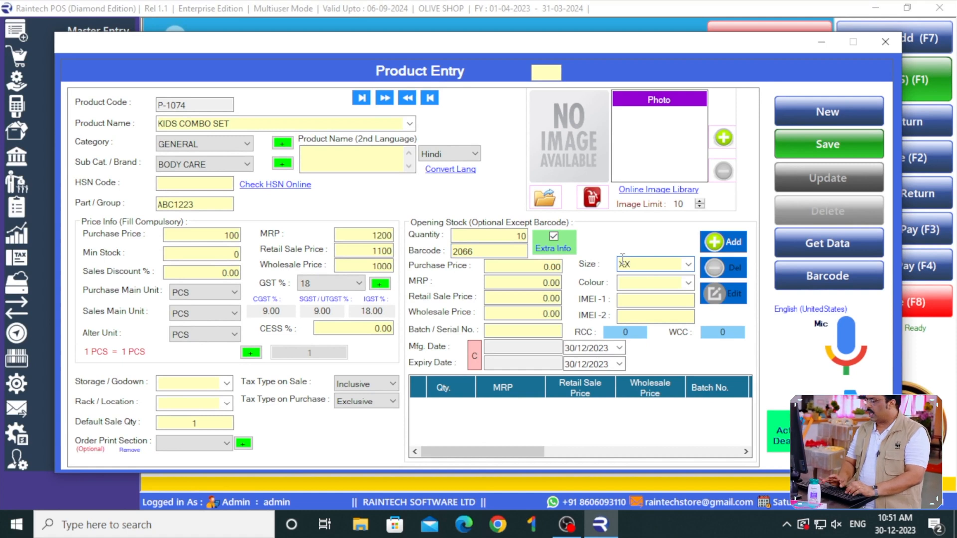
pyautogui.write('LARGE')
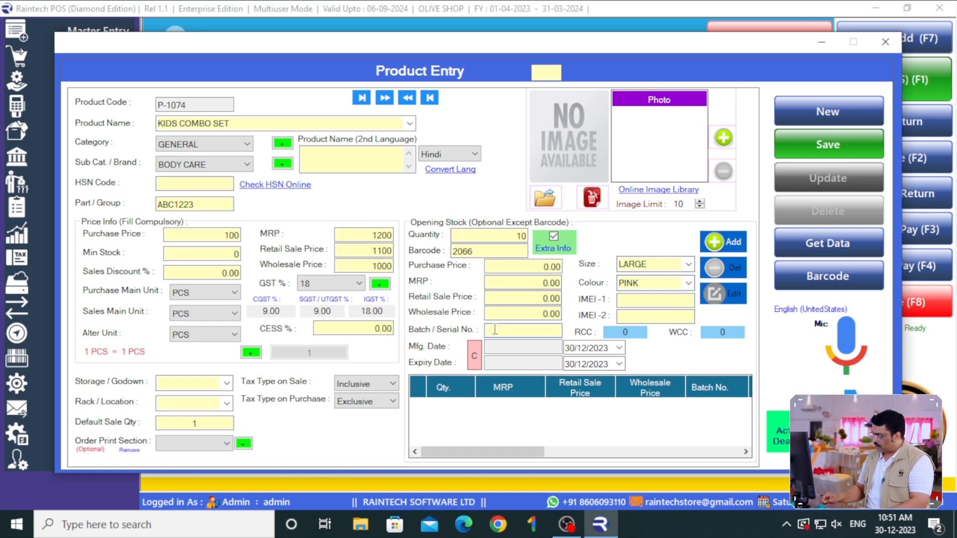
pyautogui.write('BBC122')
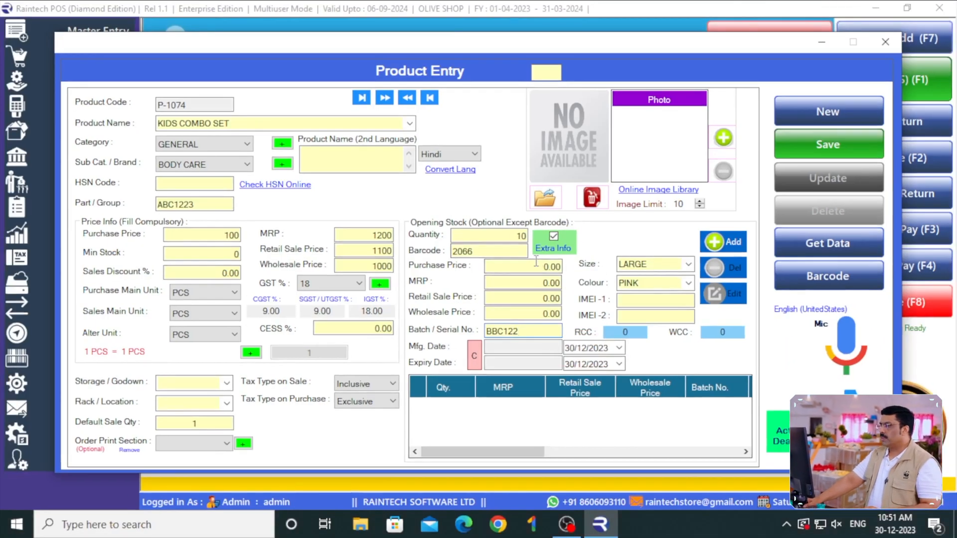
# - Give the stock variant purchase price 100, MRP 1200, retail price 1100 and wholesale price 1000, and add it to the stock list
pyautogui.click(535, 261)
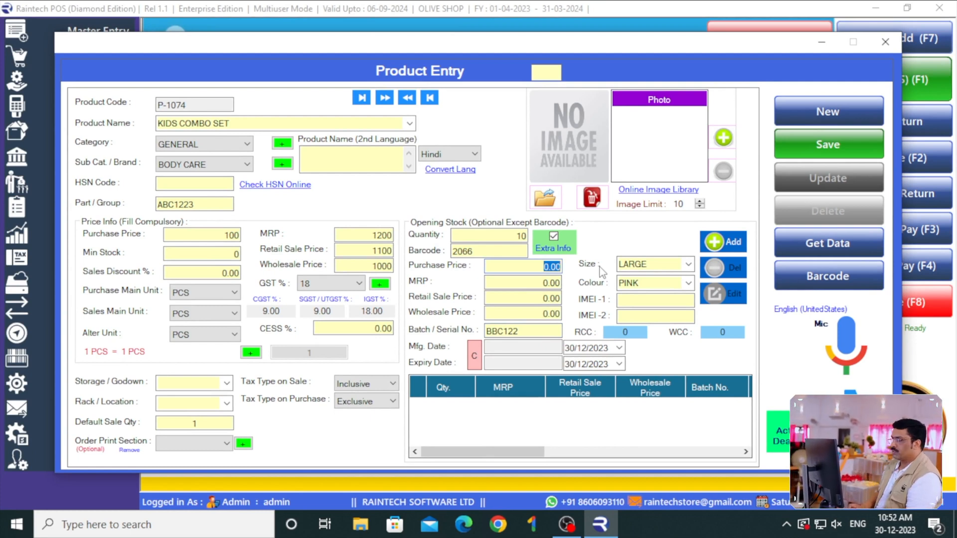
pyautogui.write('100')
pyautogui.press('Return')
pyautogui.write('1200')
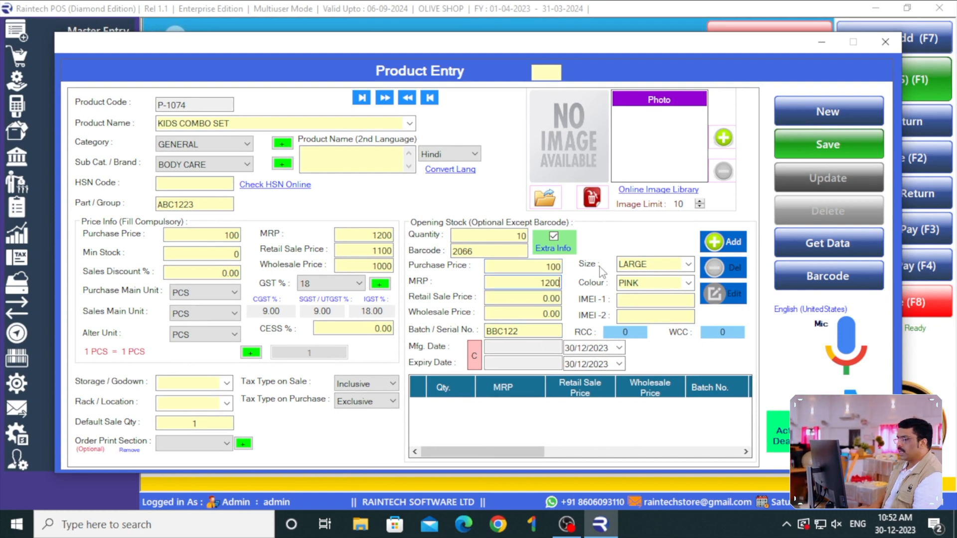
pyautogui.press('Return')
pyautogui.write('1100')
pyautogui.press('Return')
pyautogui.write('1000')
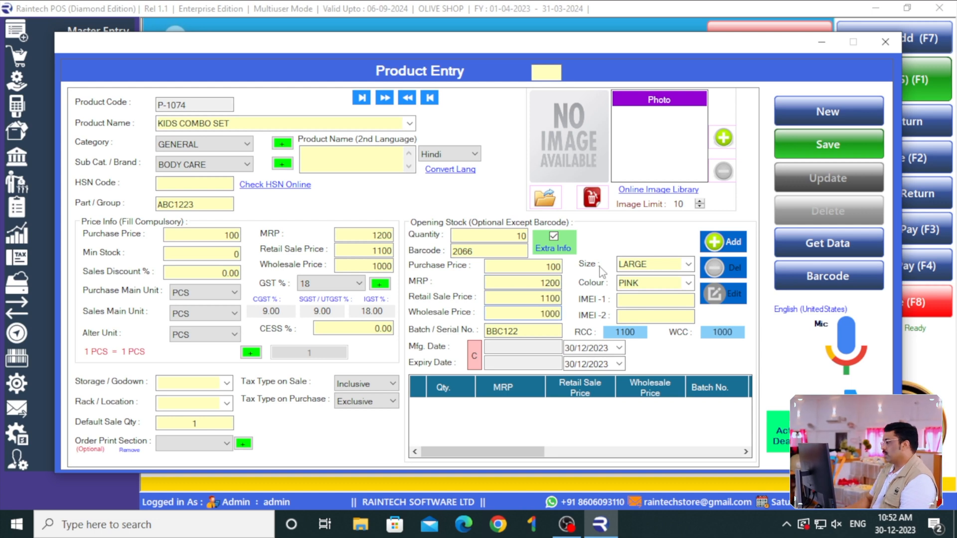
pyautogui.click(716, 246)
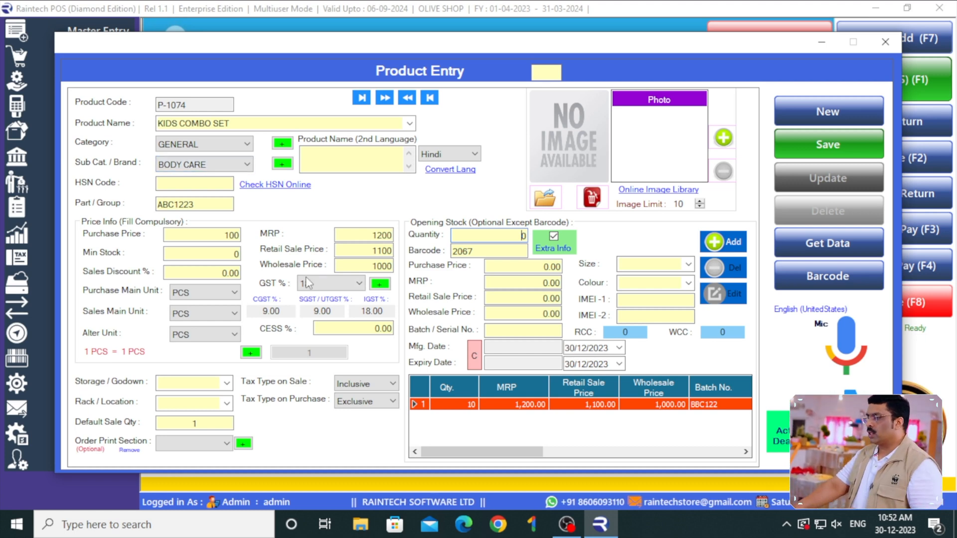
# - Enter a second stock variant with quantity 5, purchase price 120, MRP 1600, retail sale price 1500 and wholesale price 1400
pyautogui.moveTo(497, 235); pyautogui.dragTo(588, 252)
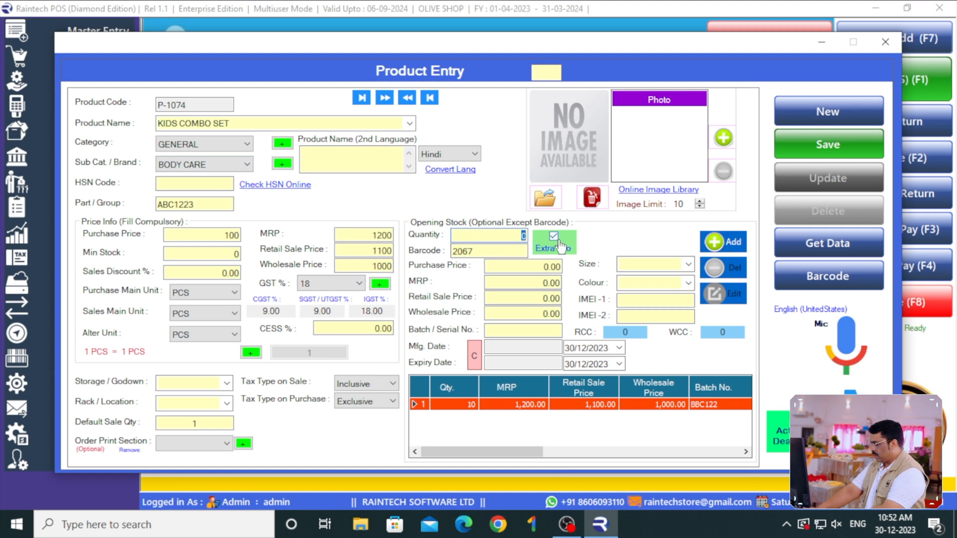
pyautogui.write('5')
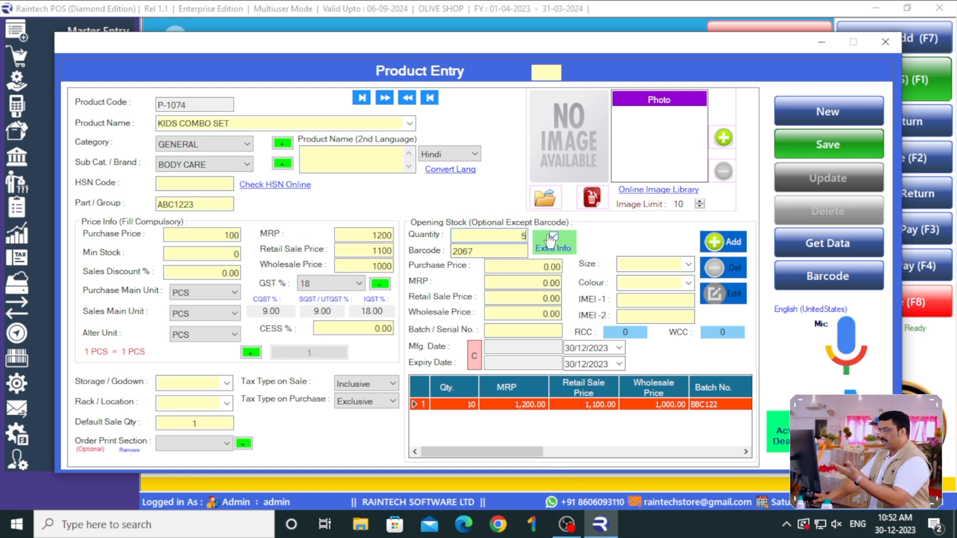
pyautogui.click(542, 264)
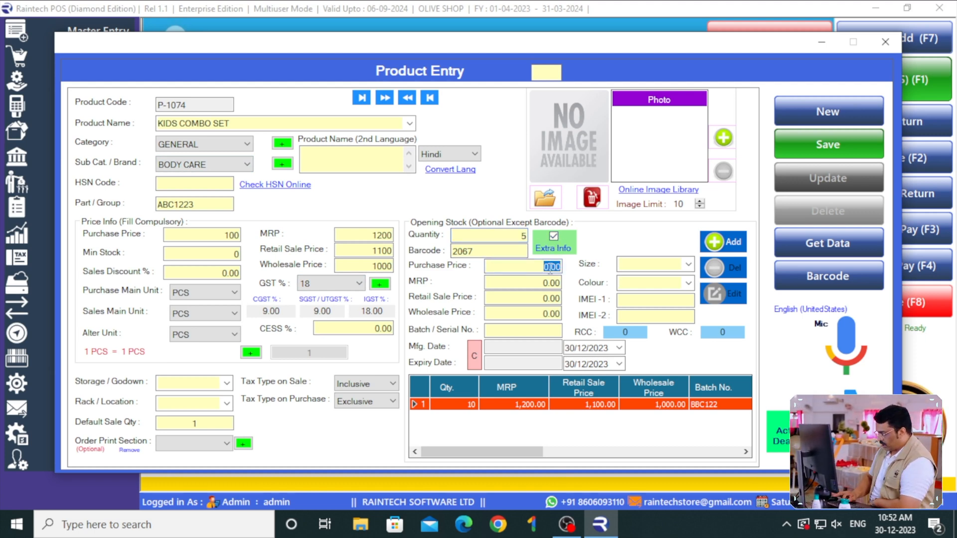
pyautogui.write('100')
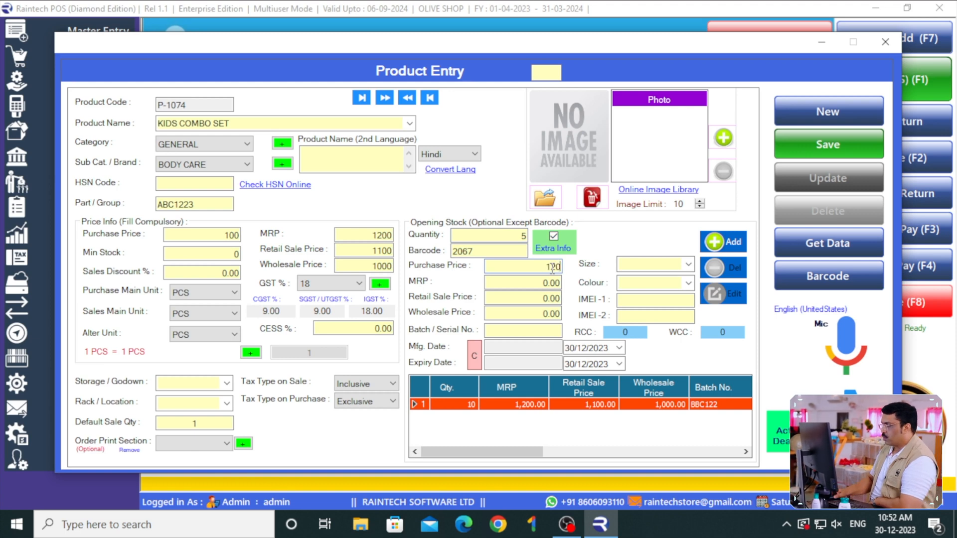
pyautogui.press('Return')
pyautogui.write('16')
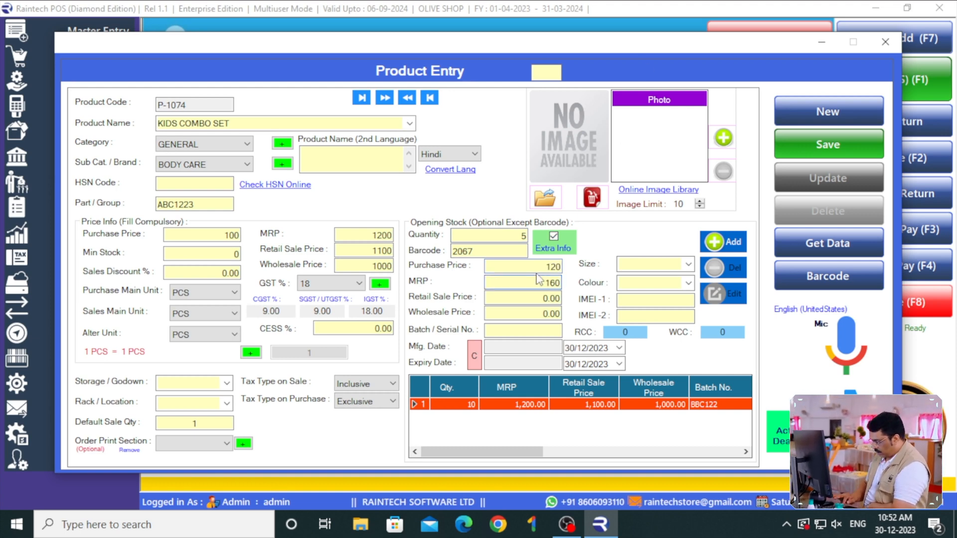
pyautogui.press('Return')
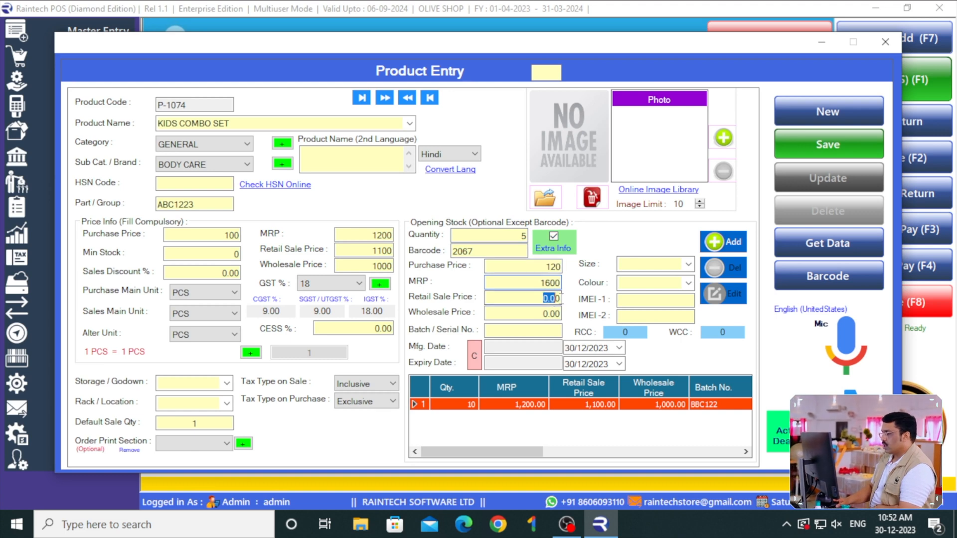
pyautogui.write('1500')
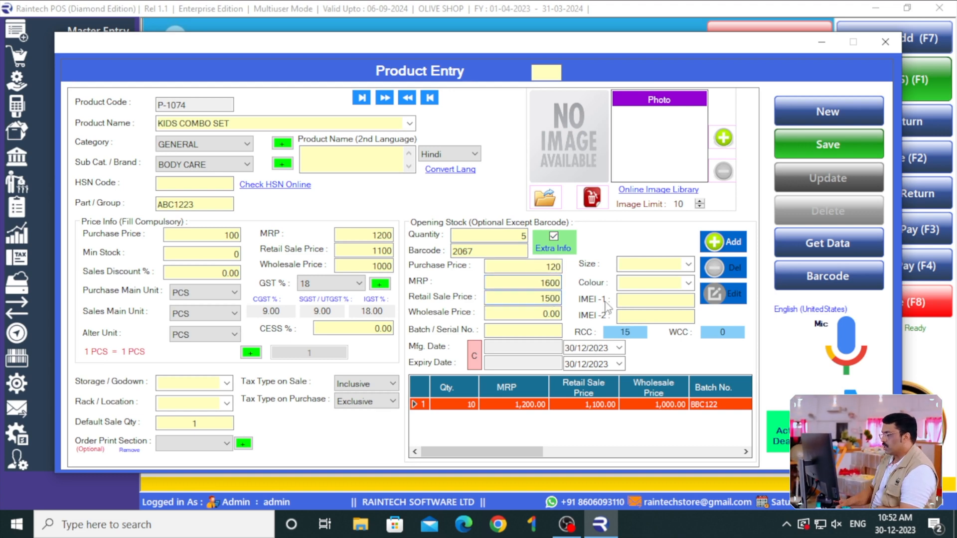
pyautogui.press('Return')
pyautogui.write('1')
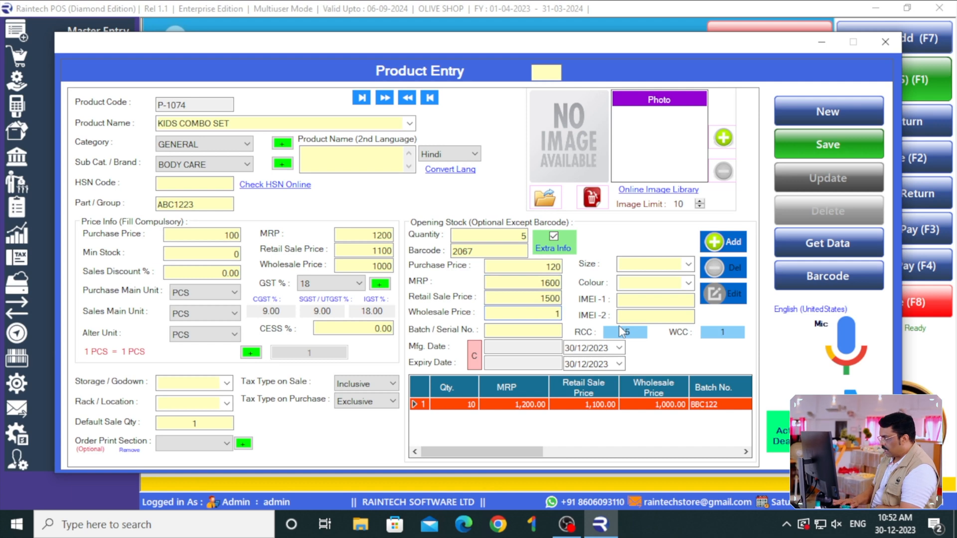
pyautogui.write('400')
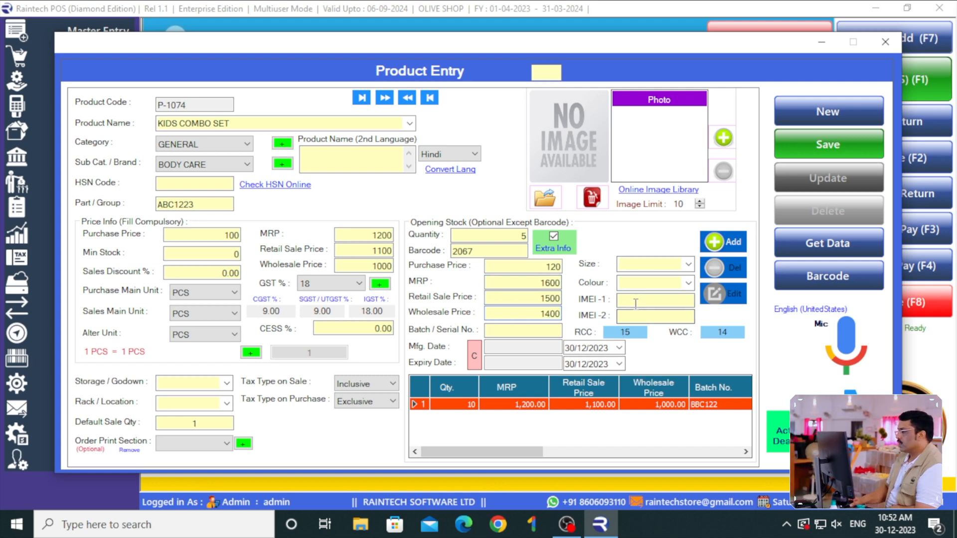
# - Give the second variant size MEDIUM, colour GRAY and batch number 45545D, and add it to the stock list
pyautogui.click(640, 264)
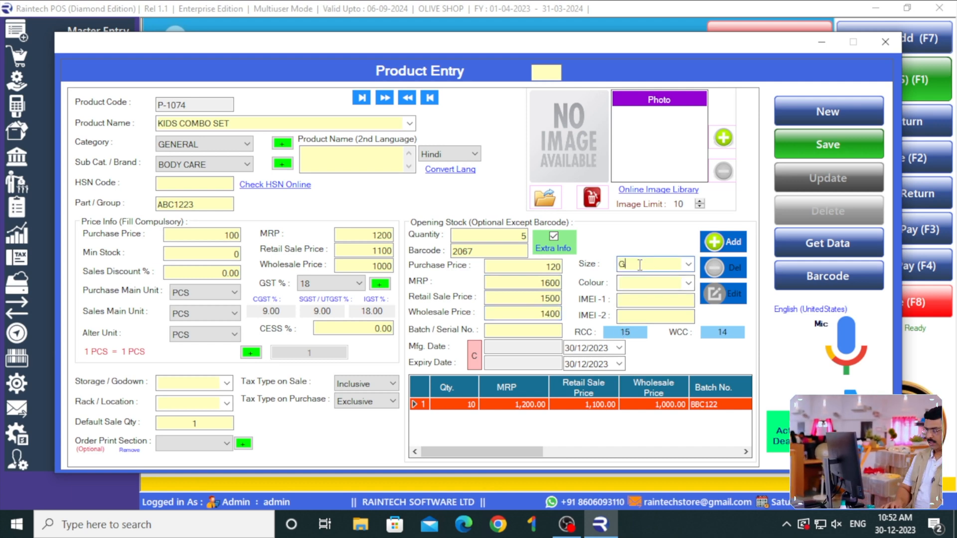
pyautogui.moveTo(652, 263); pyautogui.dragTo(502, 238)
pyautogui.write('MEDIUM')
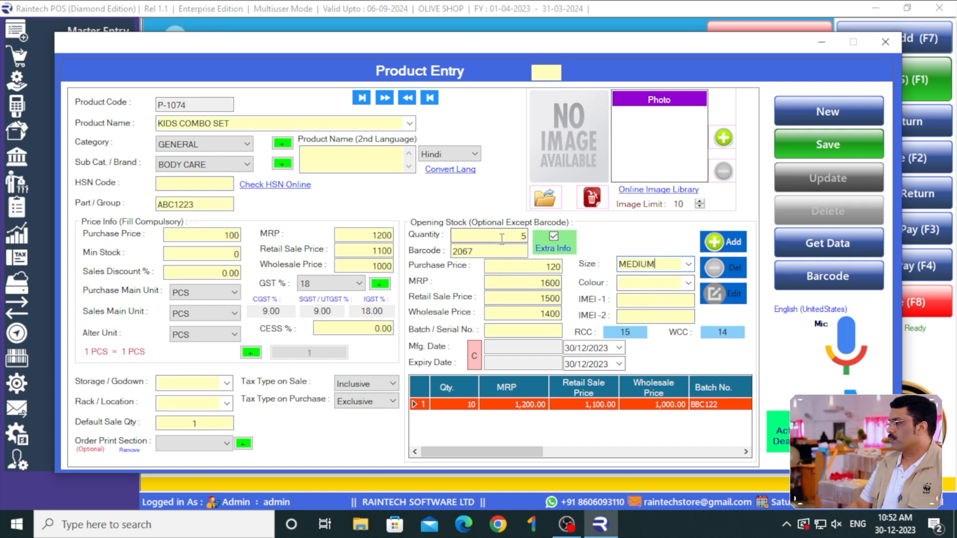
pyautogui.click(635, 280)
pyautogui.write('GRAY')
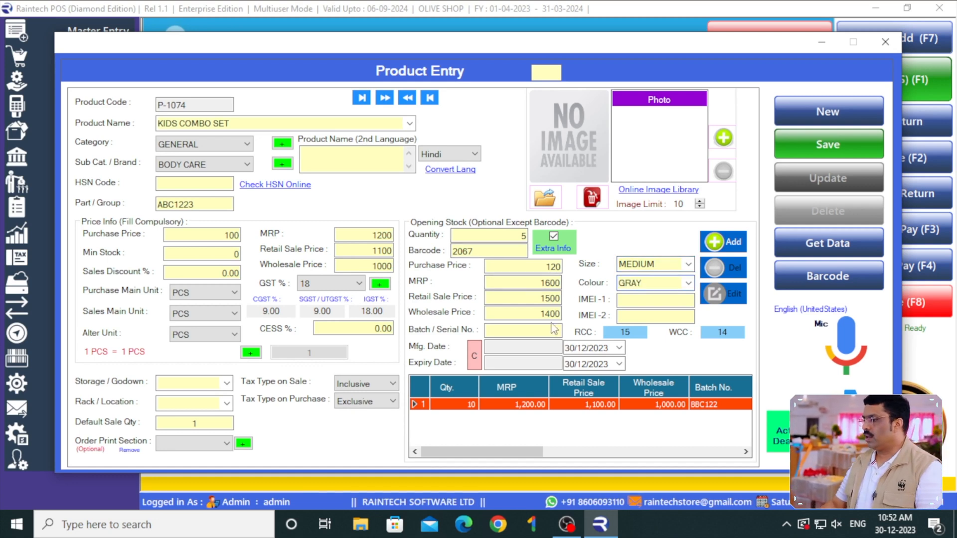
pyautogui.click(518, 329)
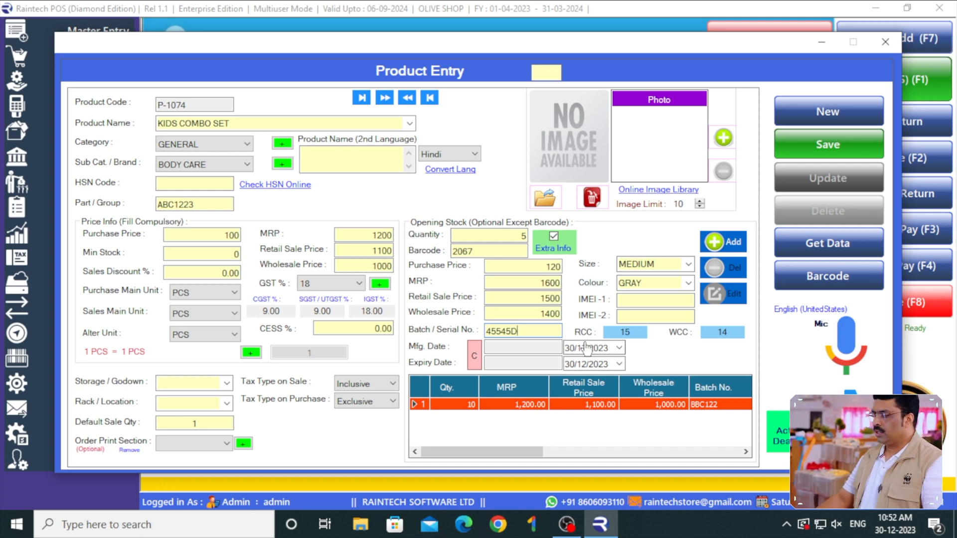
pyautogui.click(723, 242)
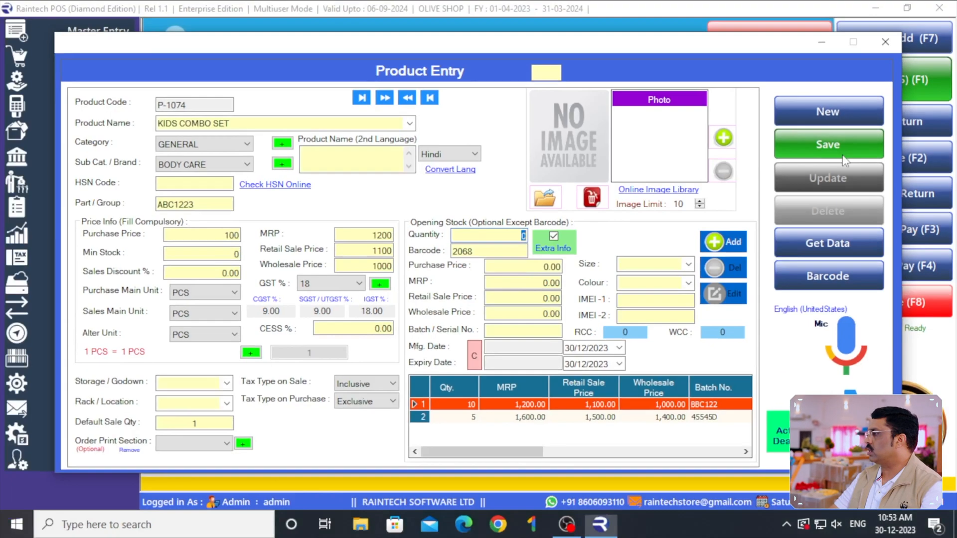
# - Save the KIDS COMBO SET product and bring up its saved record
pyautogui.click(764, 150)
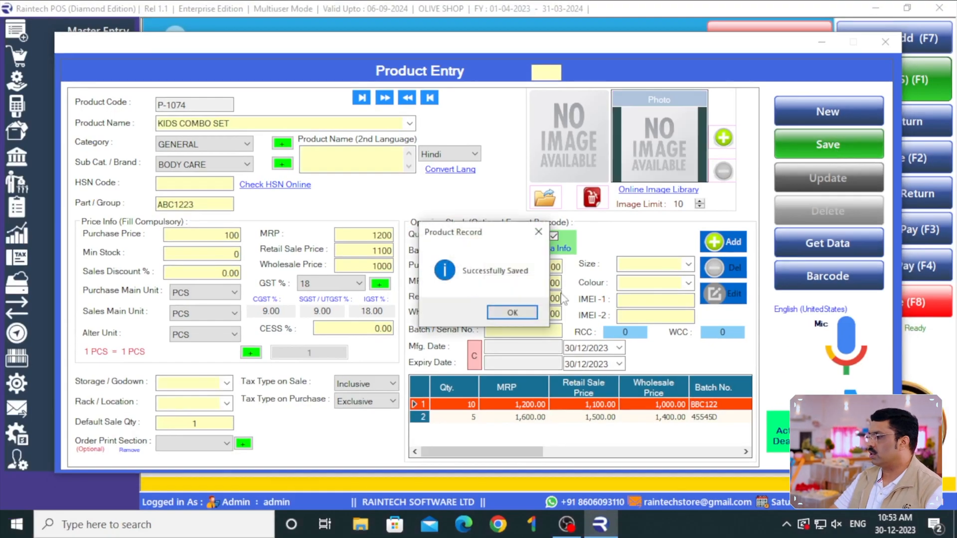
pyautogui.click(508, 314)
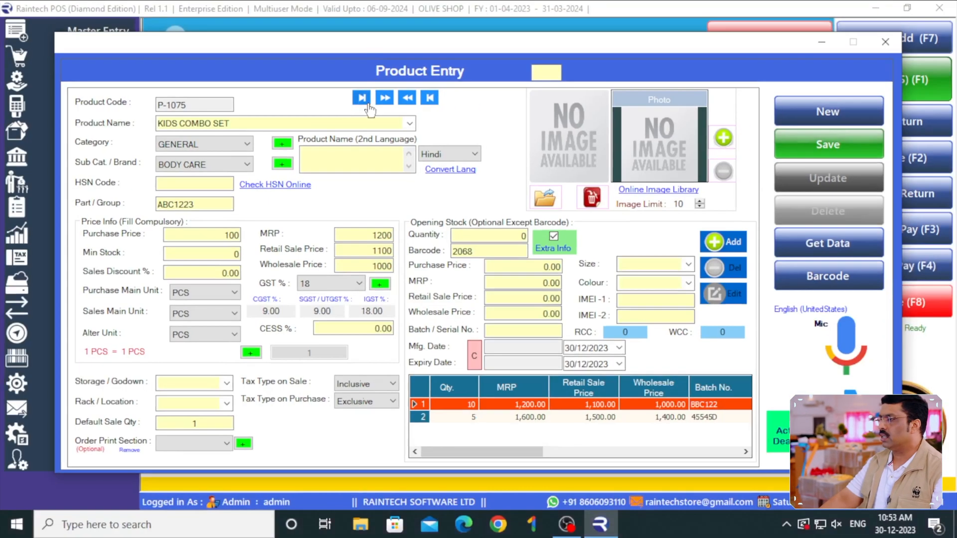
pyautogui.click(362, 102)
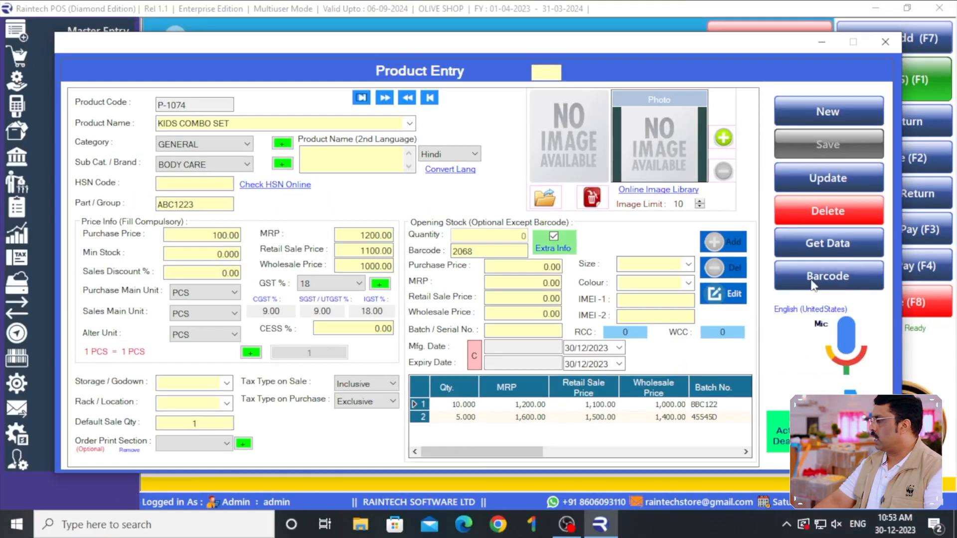
# - Open barcode label printing for the saved product and set the number of copies to 5 for both variants
pyautogui.click(807, 290)
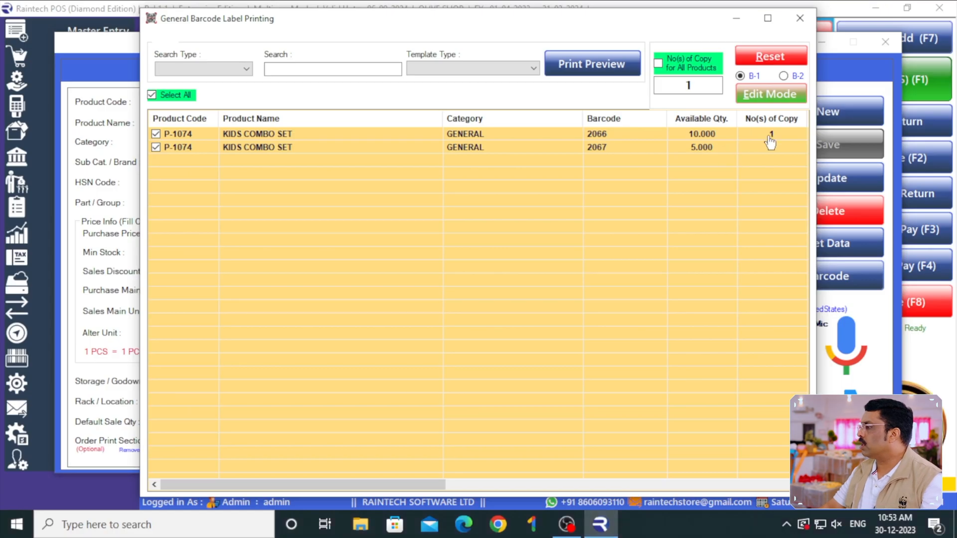
pyautogui.click(850, 127)
pyautogui.click(850, 127)
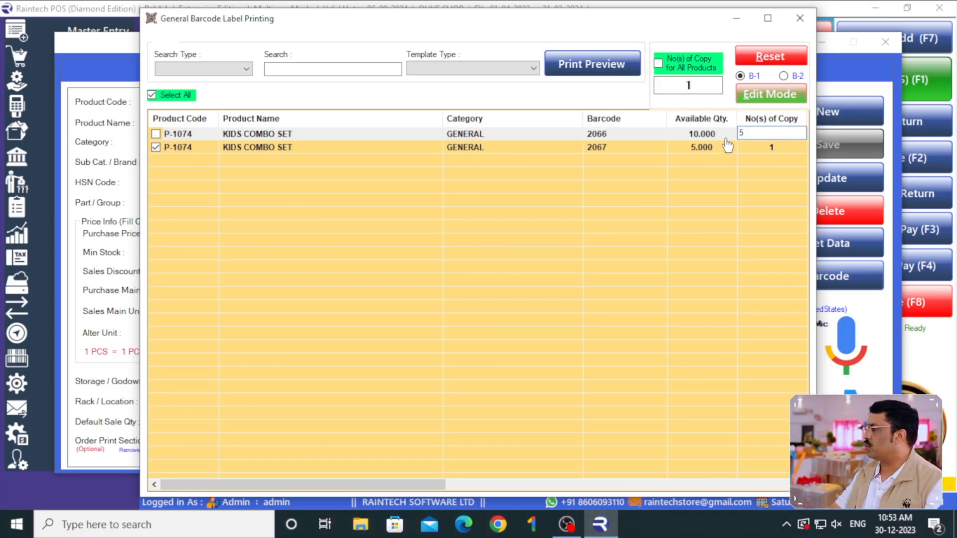
pyautogui.click(760, 147)
pyautogui.click(760, 147)
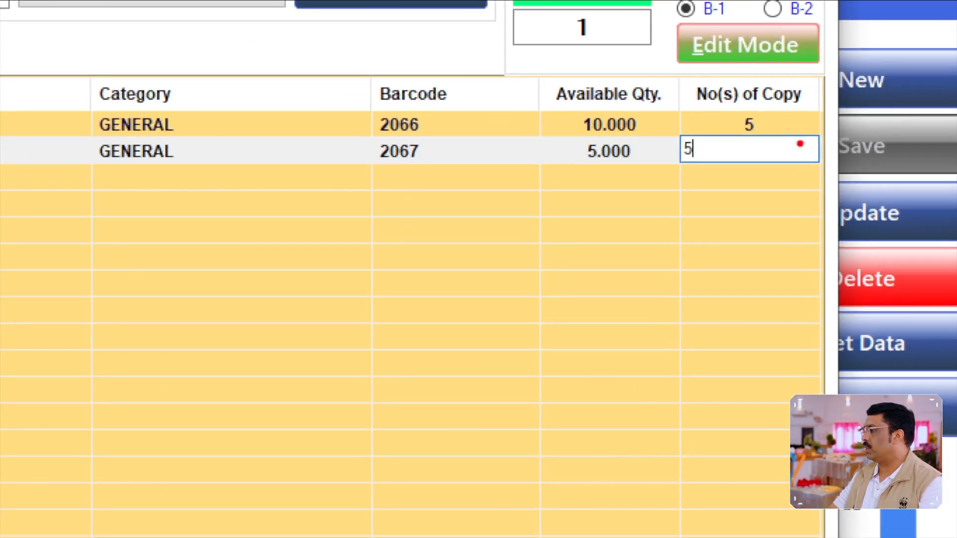
pyautogui.click(752, 207)
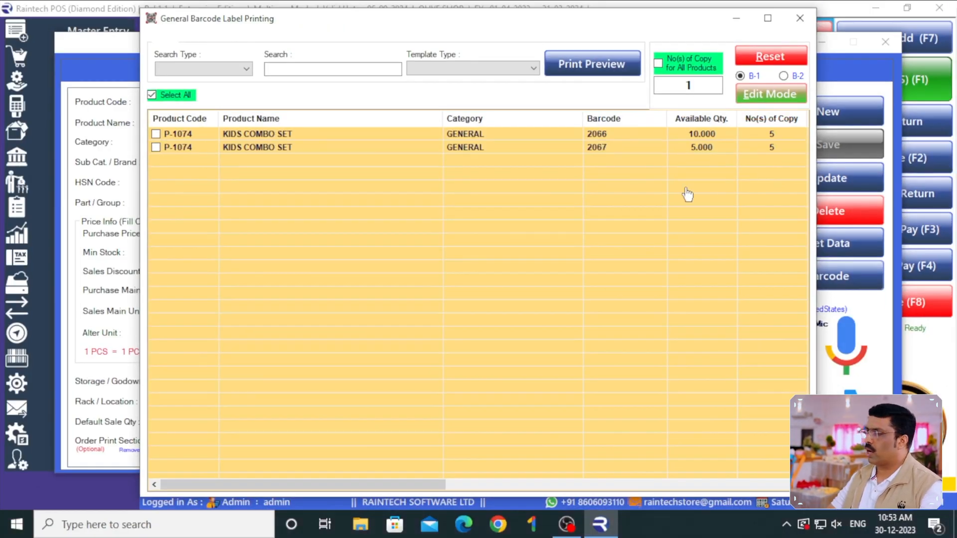
# - Select both variants for label printing and choose the Barcode Customise Single template
pyautogui.click(156, 133)
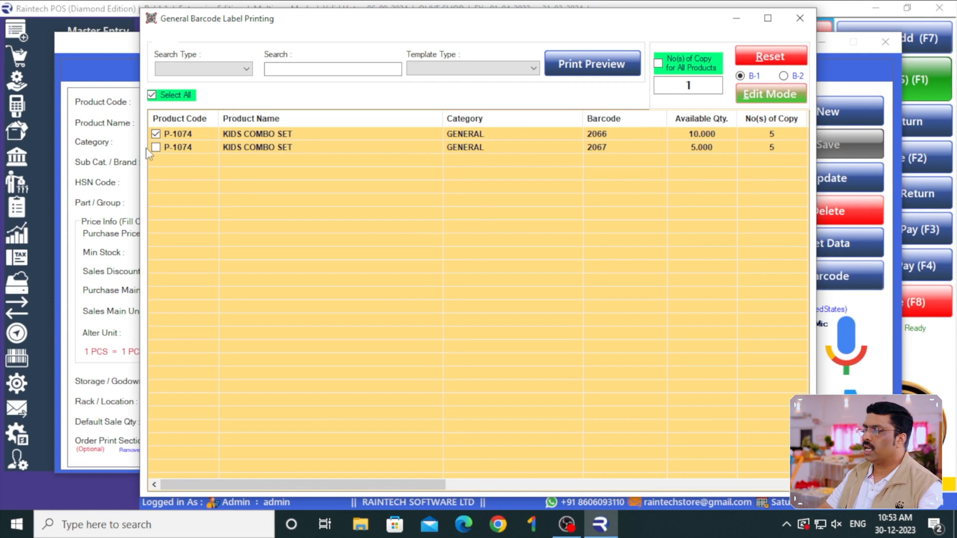
pyautogui.click(156, 148)
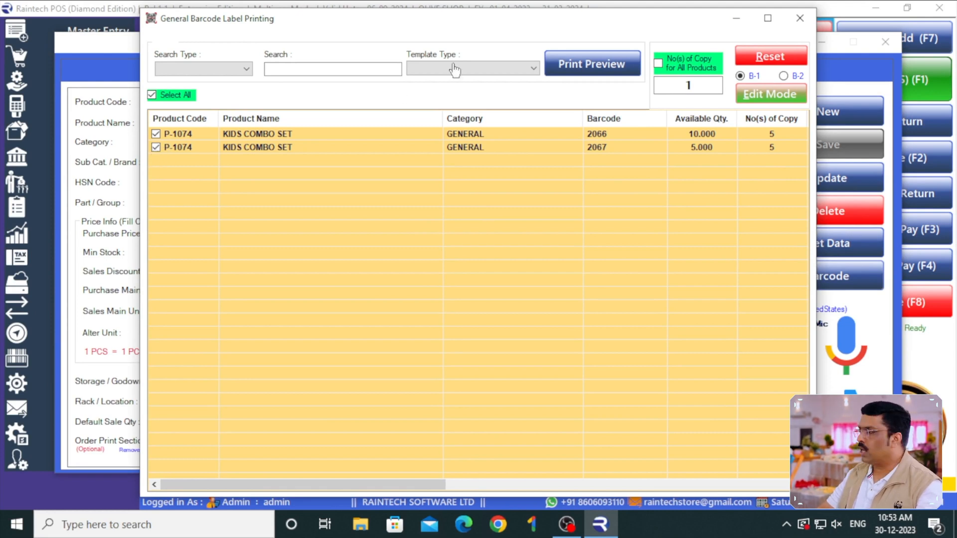
pyautogui.click(481, 69)
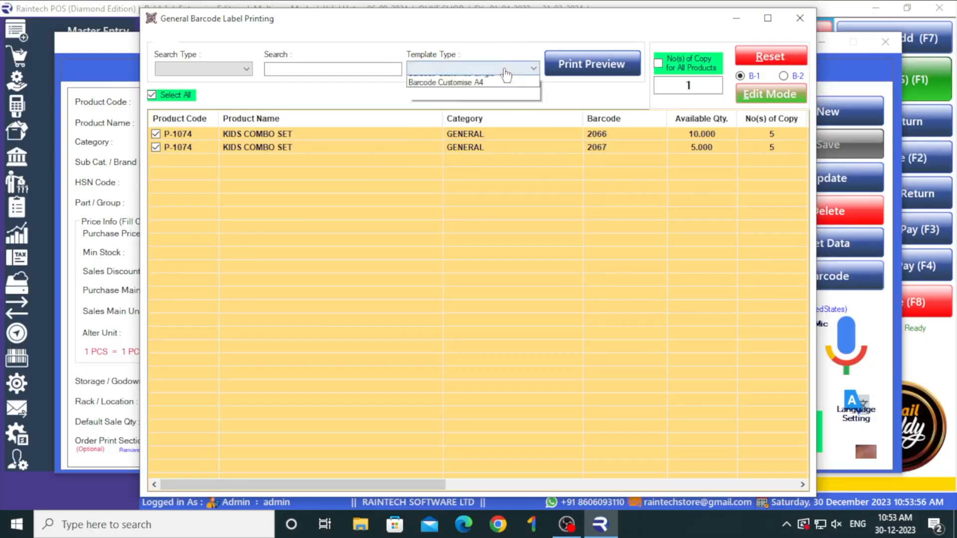
pyautogui.click(506, 71)
pyautogui.click(496, 190)
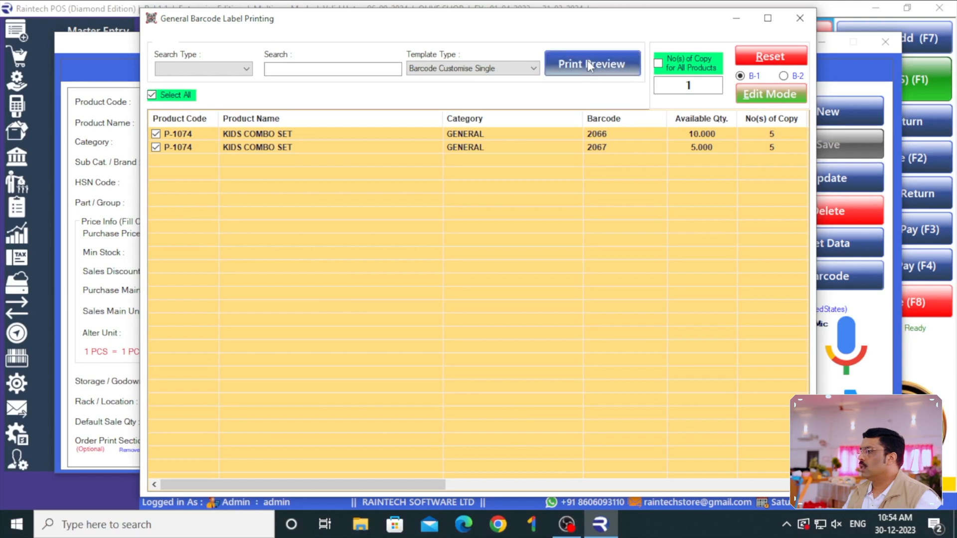
# - Open the print preview of the barcode labels and enlarge it to 300% to examine the label details
pyautogui.click(590, 66)
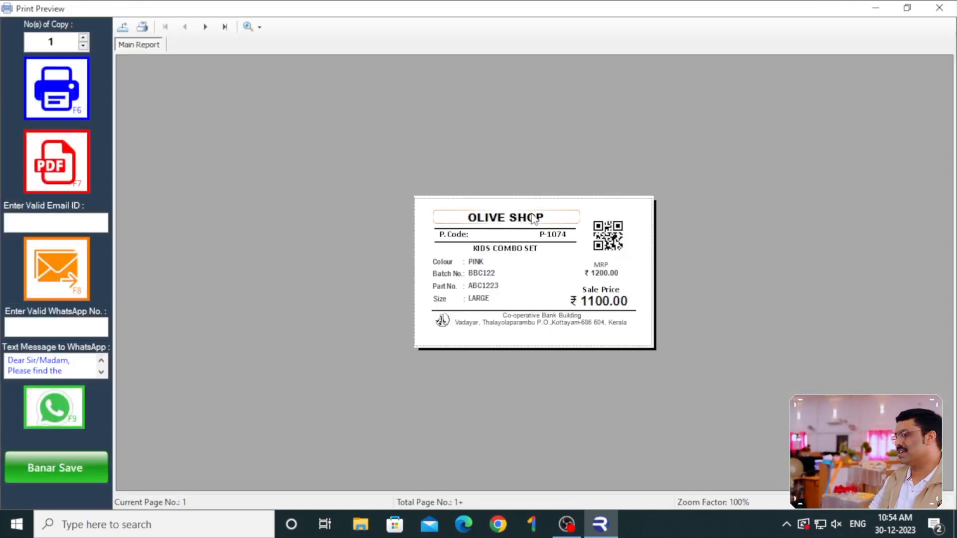
pyautogui.click(255, 27)
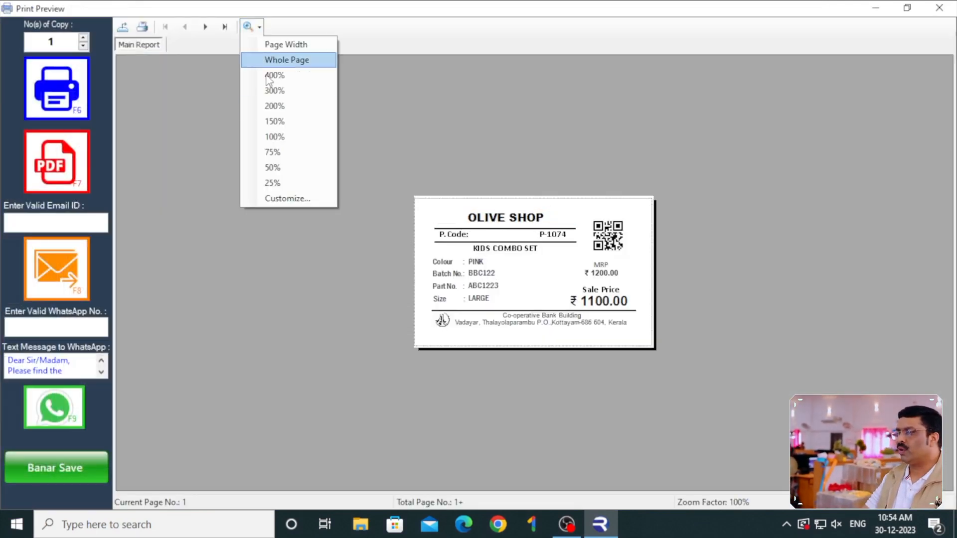
pyautogui.click(275, 91)
pyautogui.scroll(-1, 551, 294)
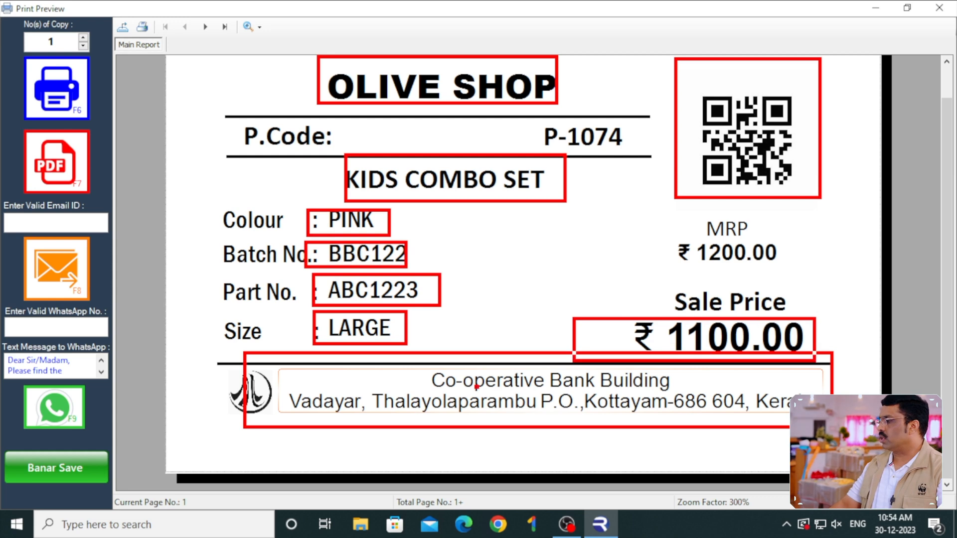
pyautogui.click(741, 257)
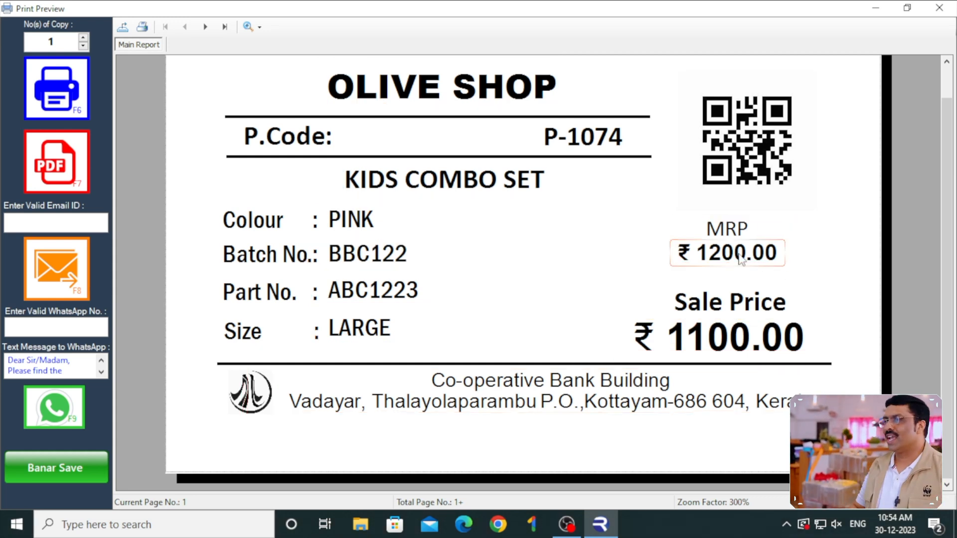
# - Open the print settings for the labels and select the SNBC TVSE LP 46 NEO BPLE printer
pyautogui.click(142, 27)
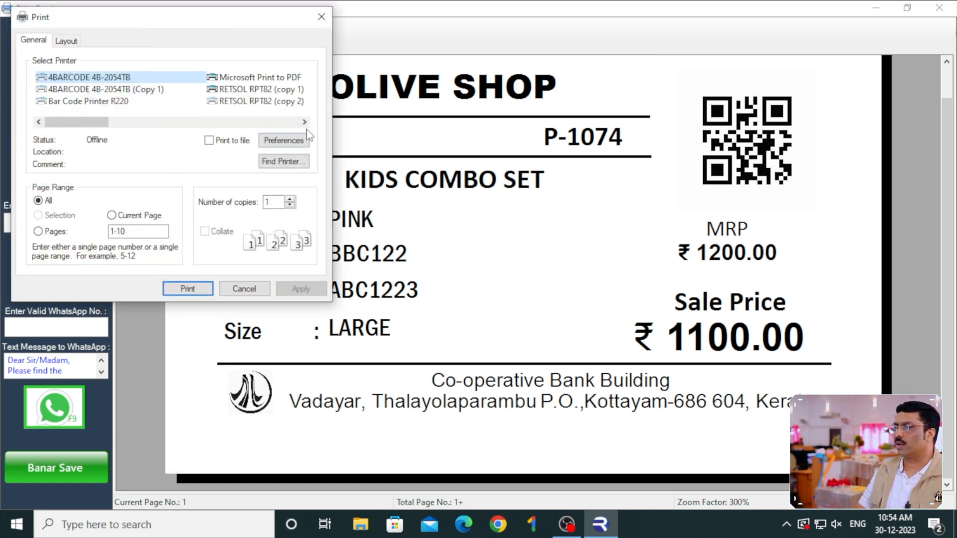
pyautogui.click(304, 122)
pyautogui.click(118, 79)
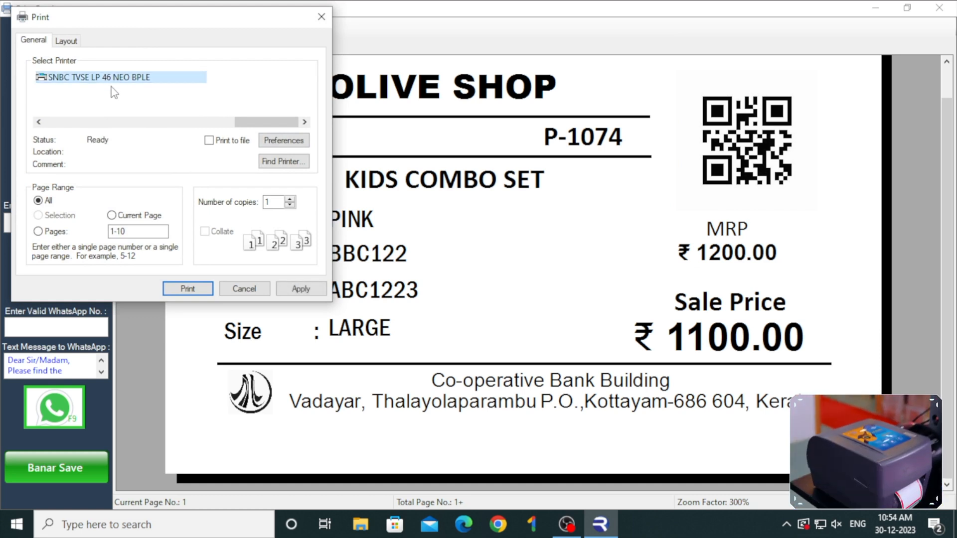
# - Check the printer's page setup preferences, accept and apply them, and print all the barcode labels
pyautogui.click(260, 142)
pyautogui.click(63, 94)
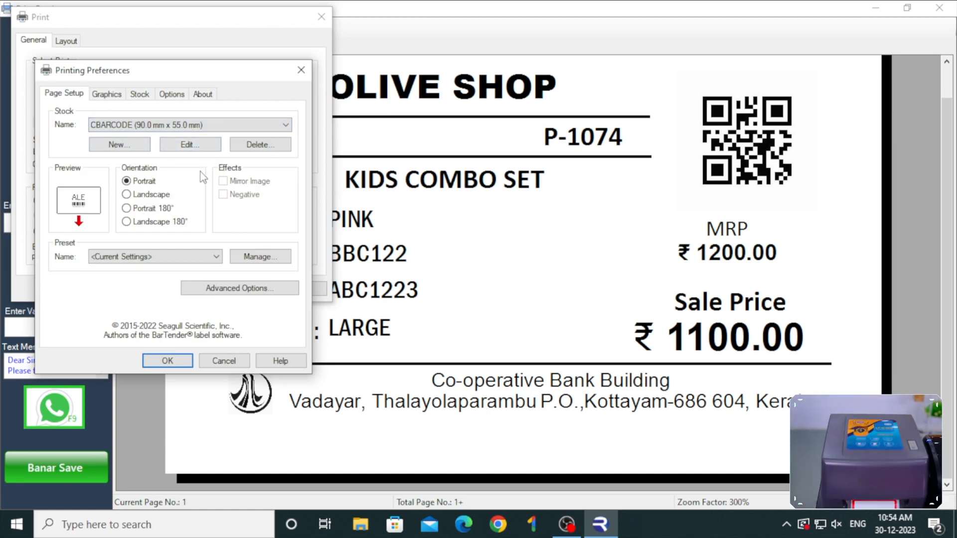
pyautogui.click(178, 363)
pyautogui.click(295, 288)
pyautogui.click(194, 295)
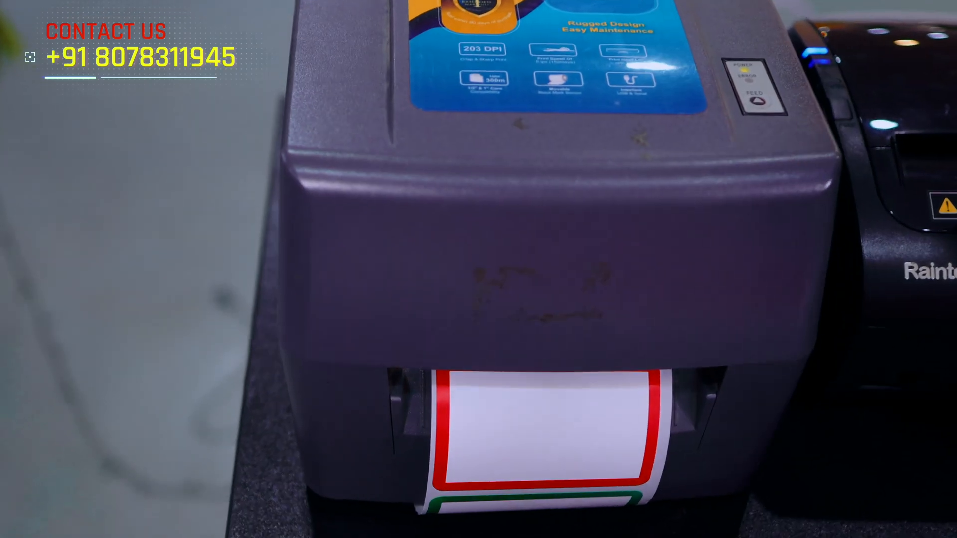